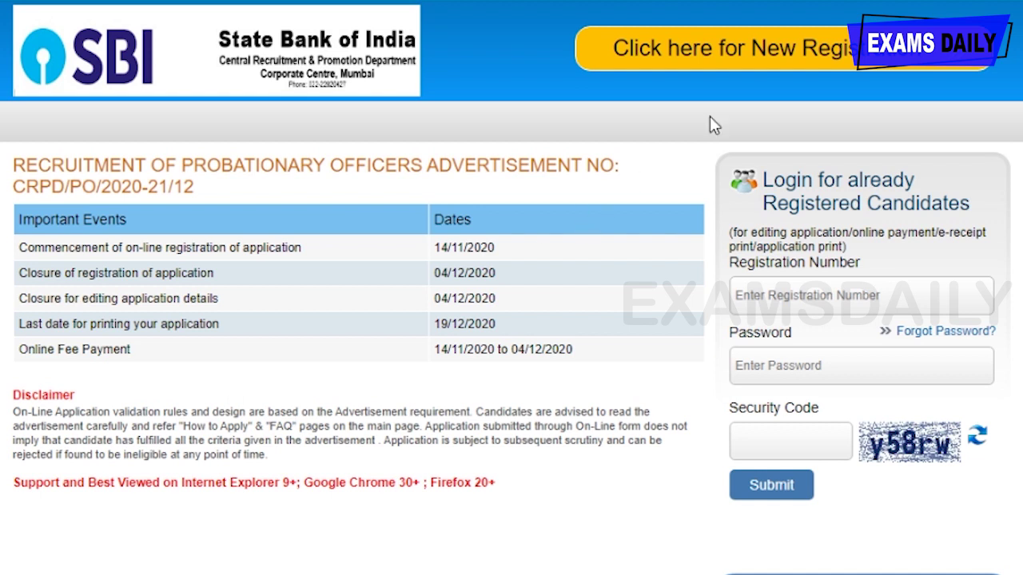
- Start a new registration and enter and confirm the candidate's first name
click(741, 64)
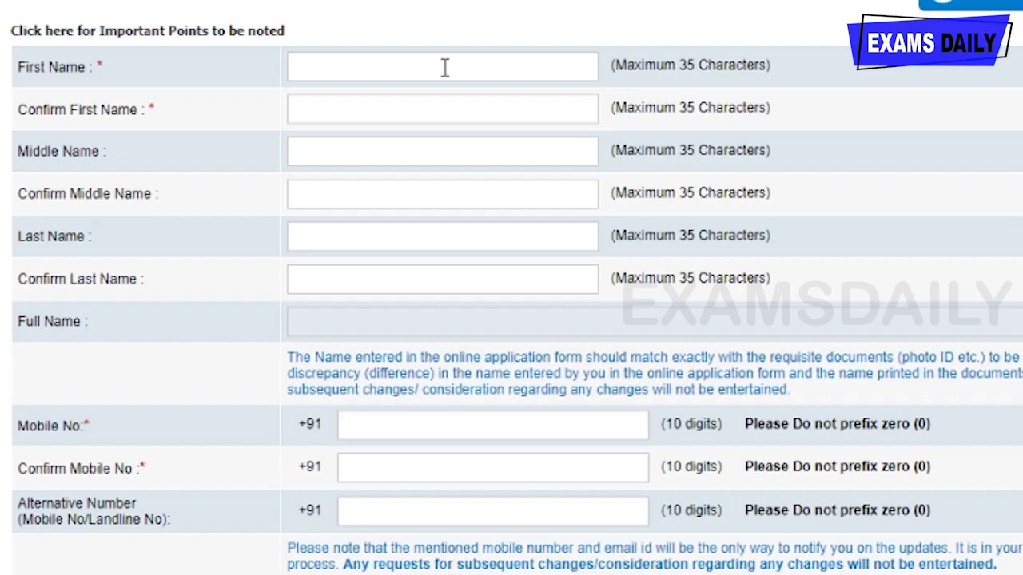
click(268, 227)
text(kanmani)
click(501, 113)
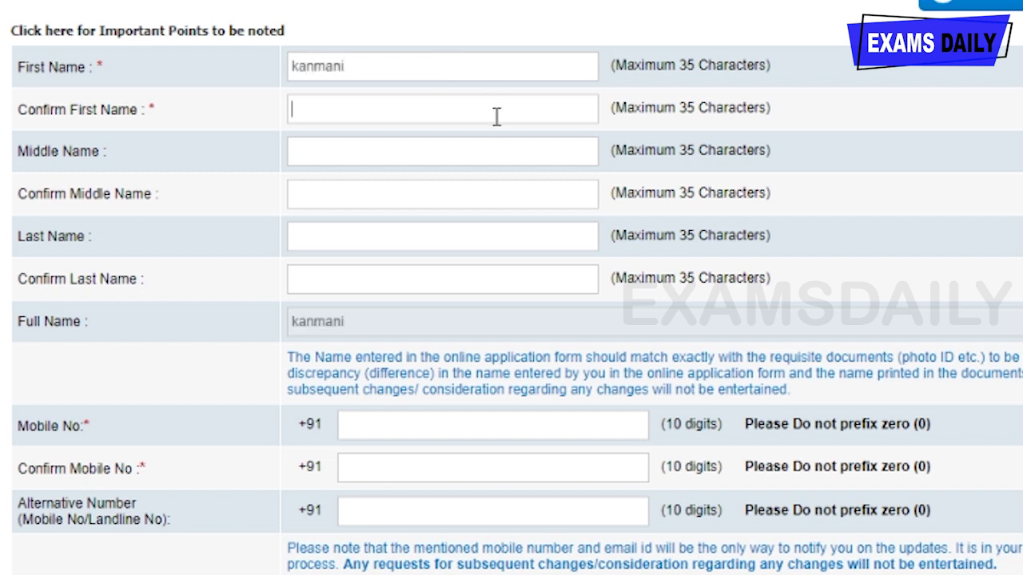
text(kanmani)
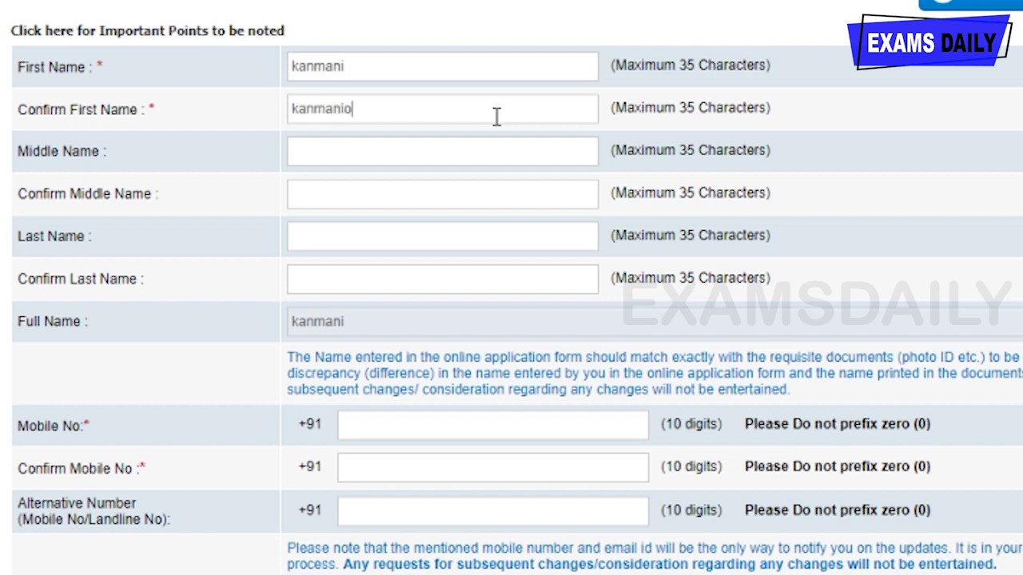
- Leave the middle name blank and enter and confirm the candidate's last name
click(482, 159)
click(415, 238)
text(G)
click(397, 269)
text(G)
scroll(455, 218, down, 3)
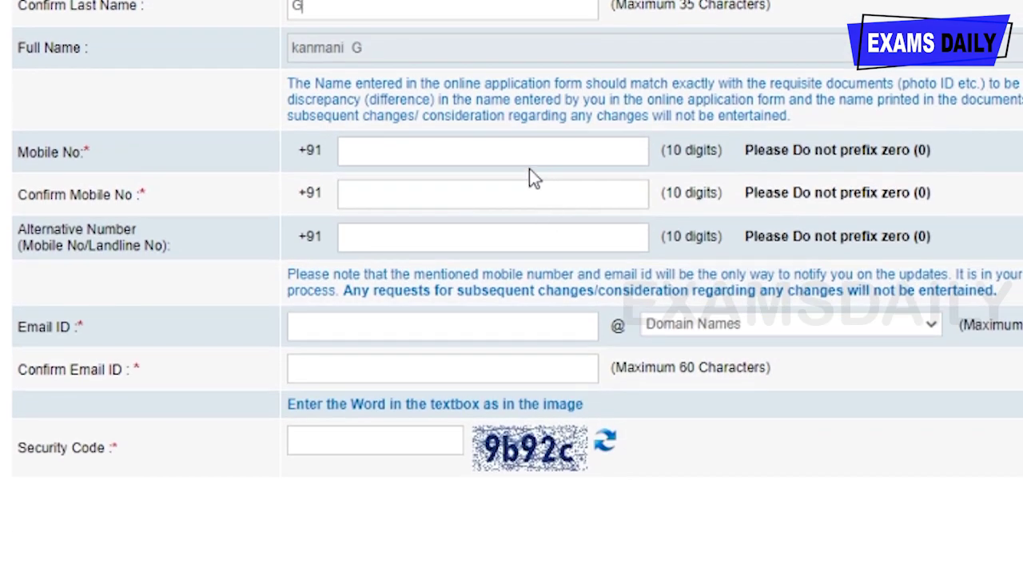
click(564, 145)
- Enter the candidate's mobile number in both Mobile No and Confirm Mobile No
text(93)
key(Tab)
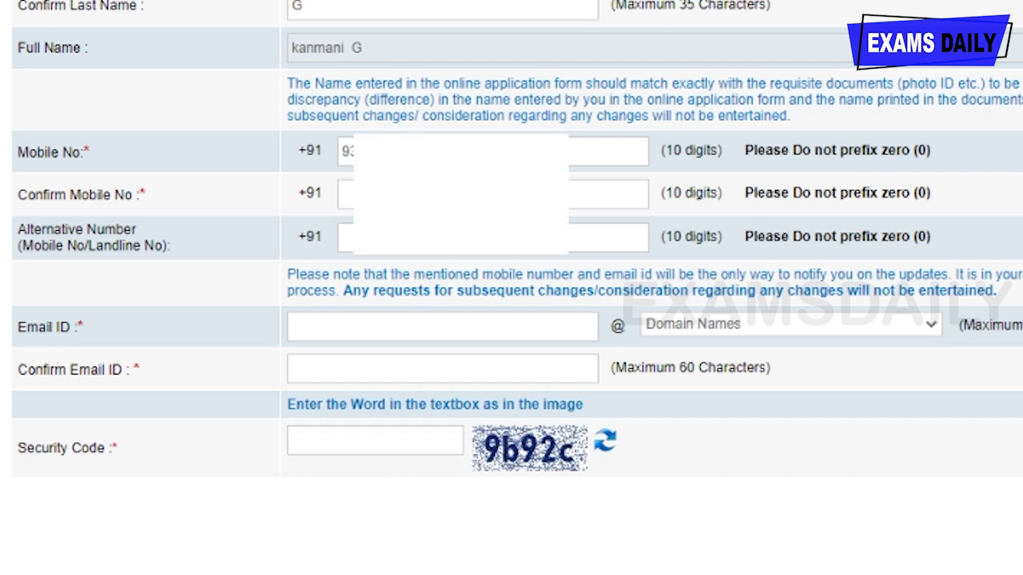
text(93)
key(Tab)
- Enter the candidate's e-mail ID with the gmail.com domain, confirm it, and fill in the security code
click(393, 320)
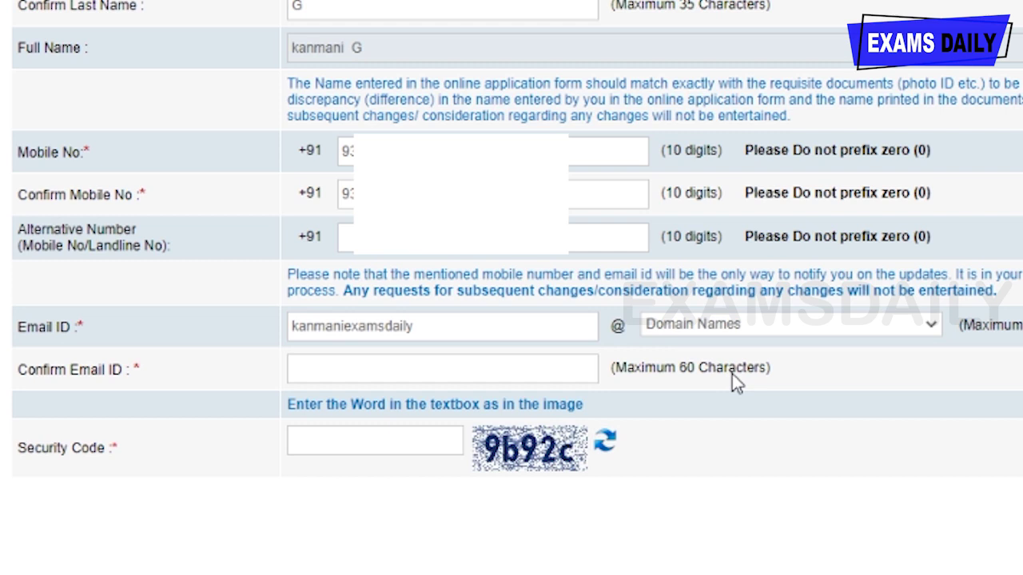
key(Tab)
key(g)
click(520, 376)
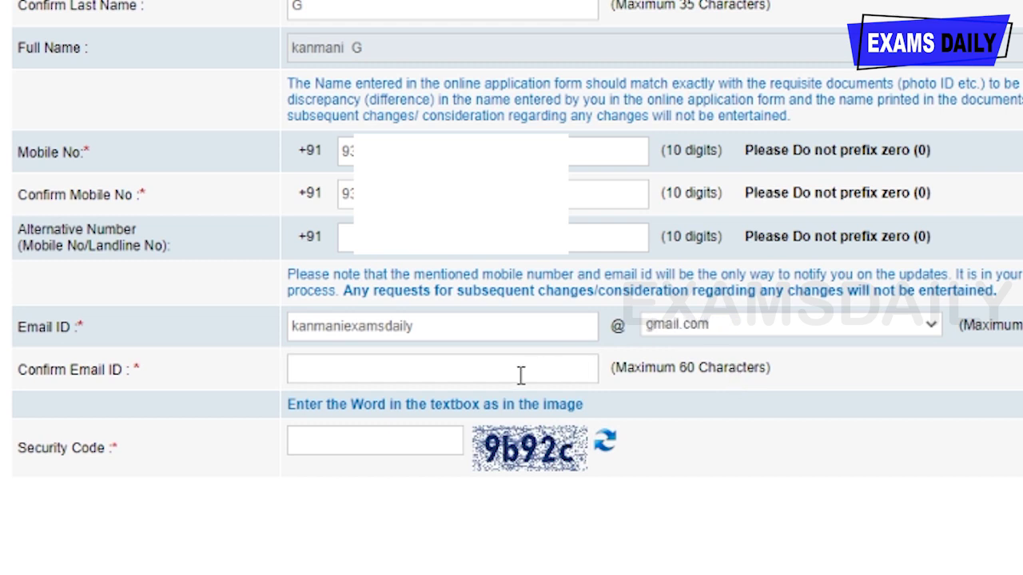
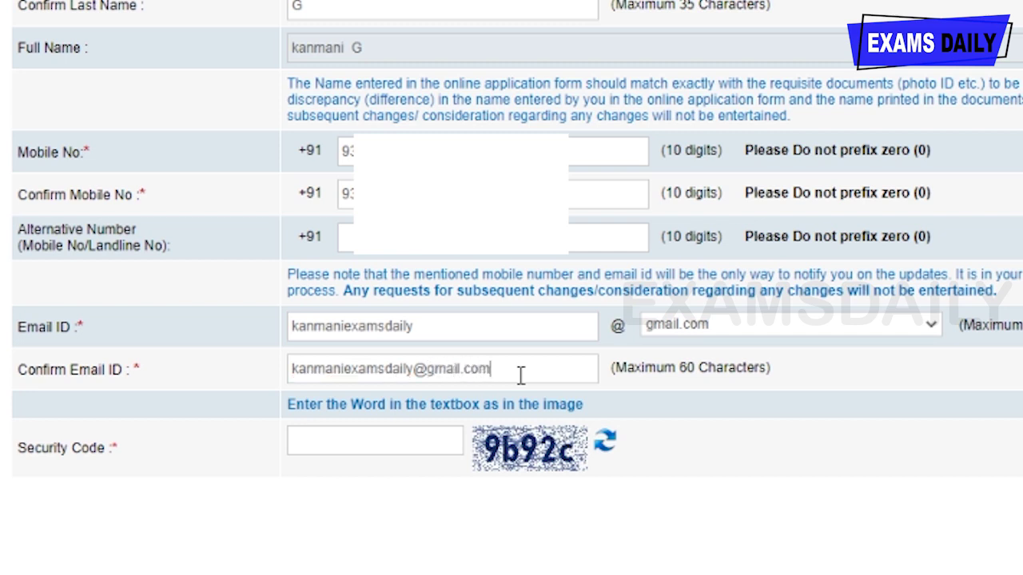
click(388, 442)
text(9b92c)
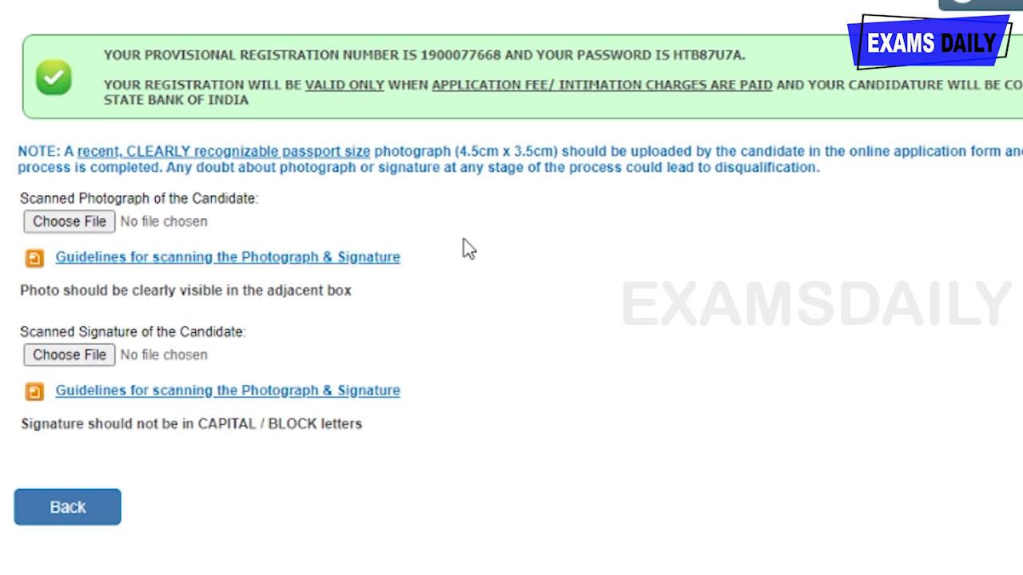
- Attach the candidate's photograph and signature image files
click(88, 226)
scroll(509, 299, down, 3)
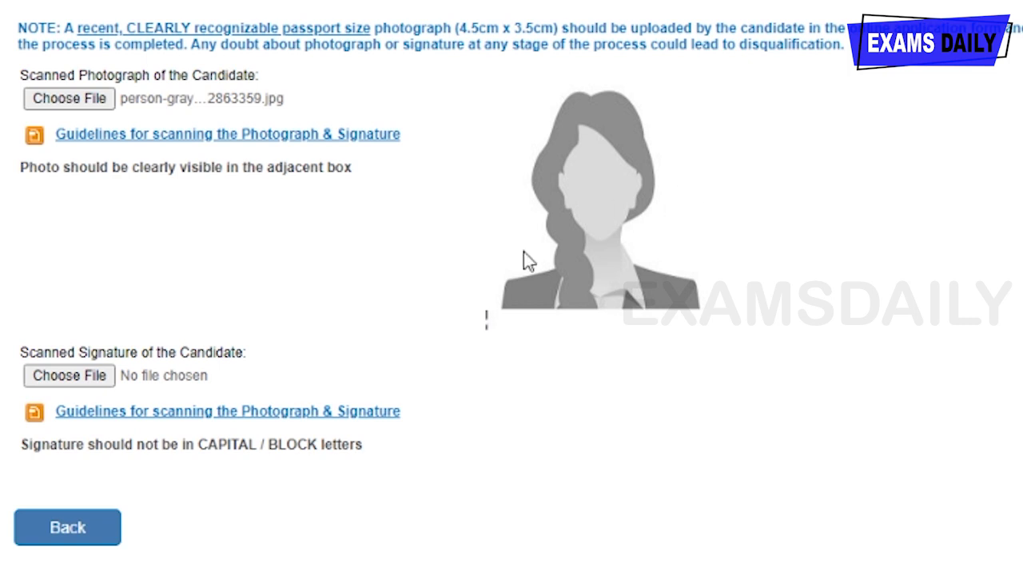
click(91, 381)
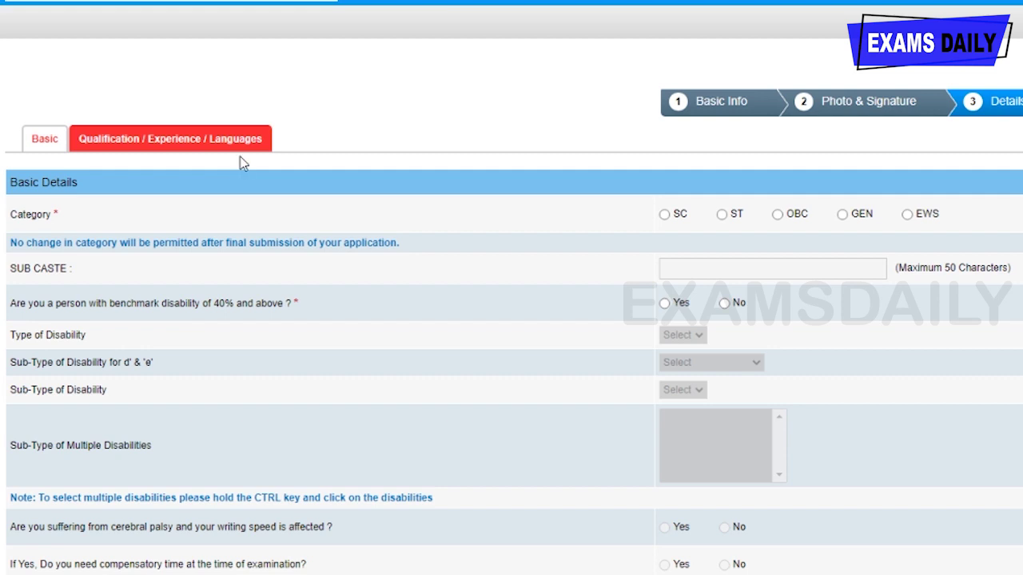
- Select the OBC category with sub caste 'ghjk' and answer No to benchmark disability
scroll(642, 221, down, 1)
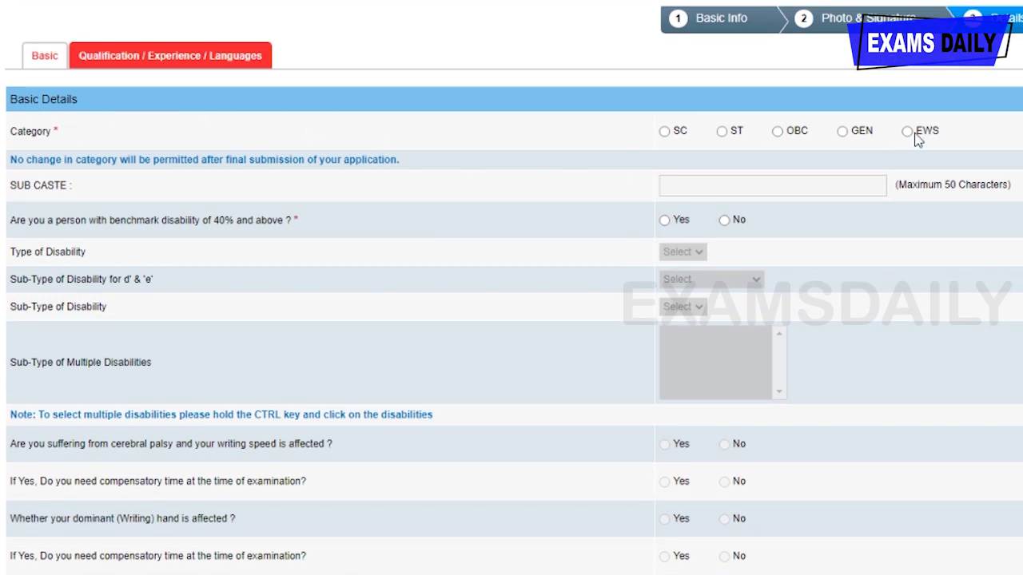
click(776, 132)
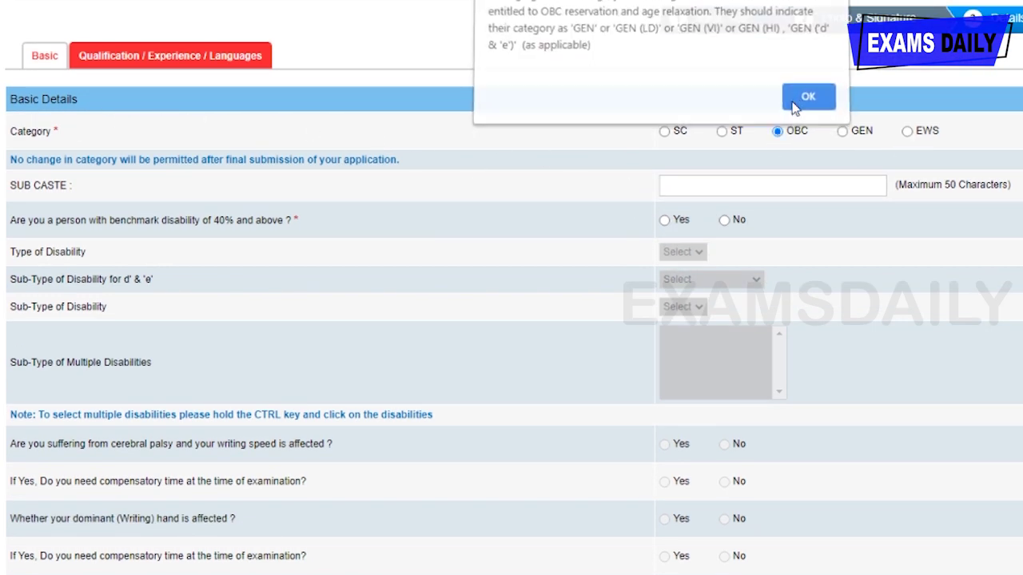
click(795, 101)
scroll(665, 132, down, 1)
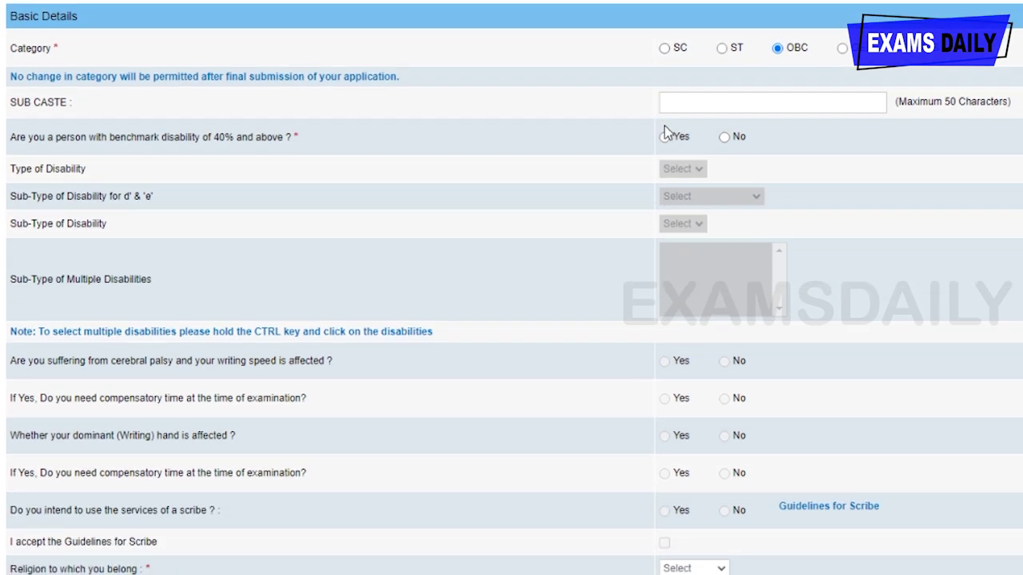
click(741, 107)
text(ghjk)
click(723, 138)
scroll(688, 151, down, 3)
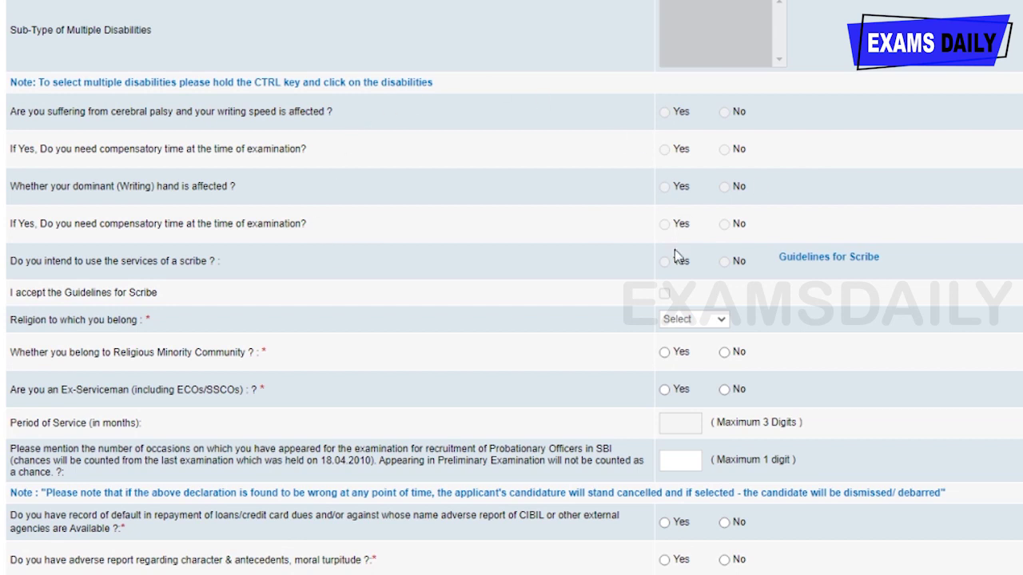
scroll(382, 221, down, 1)
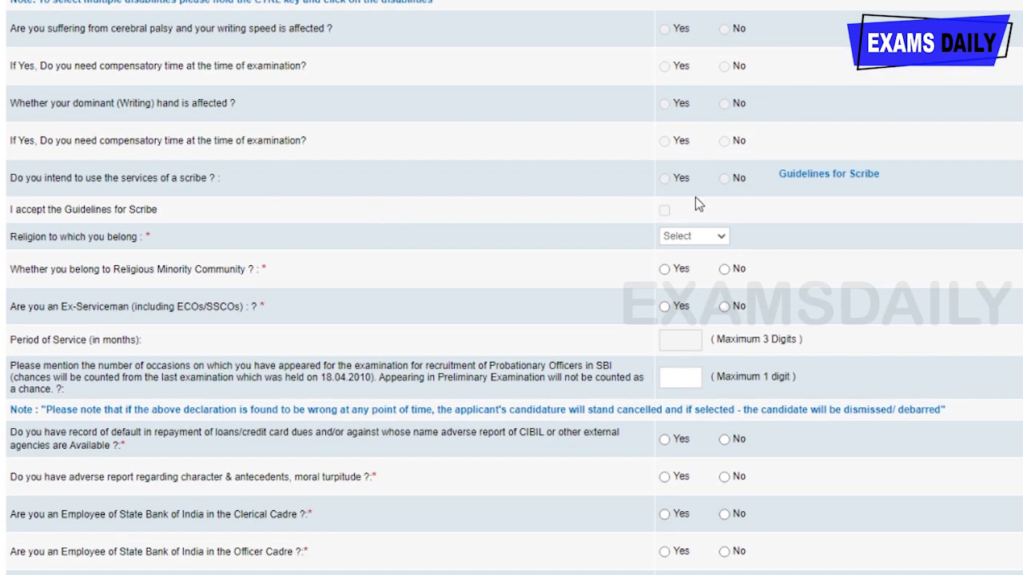
scroll(511, 198, down, 1)
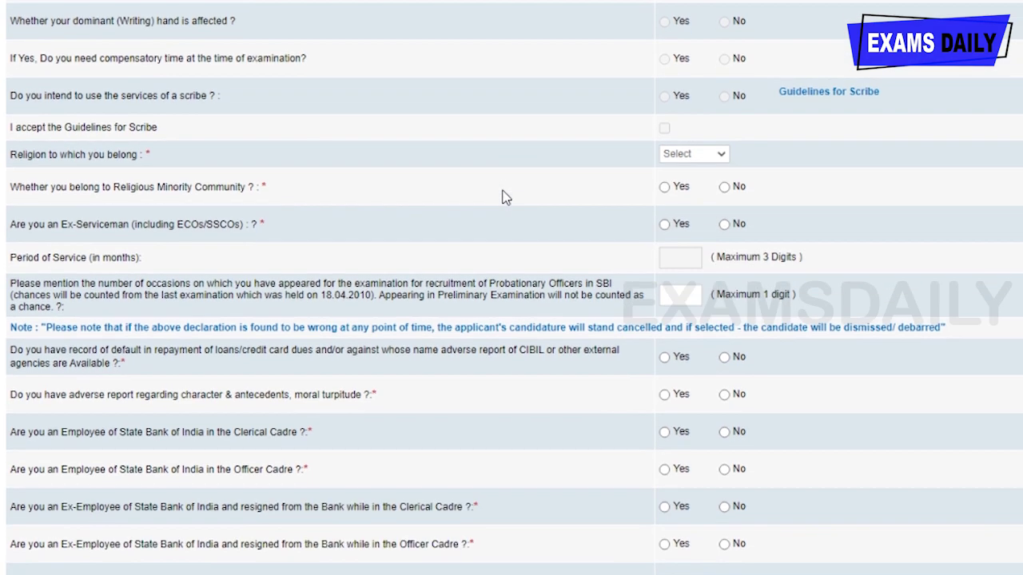
- Set religion to Hindu and answer No to the minority community and ex-serviceman questions
click(706, 156)
click(692, 210)
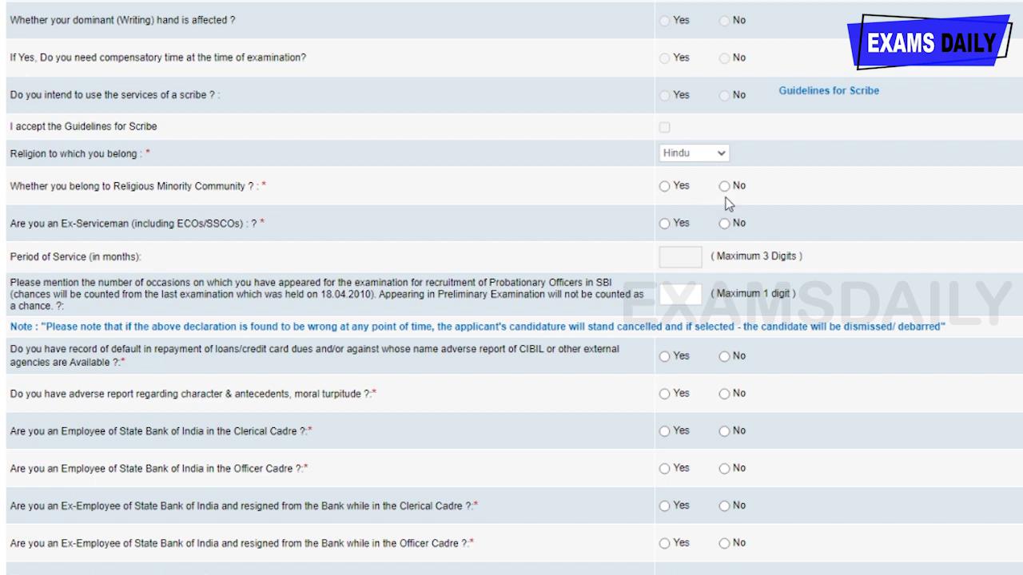
click(725, 186)
scroll(452, 233, down, 1)
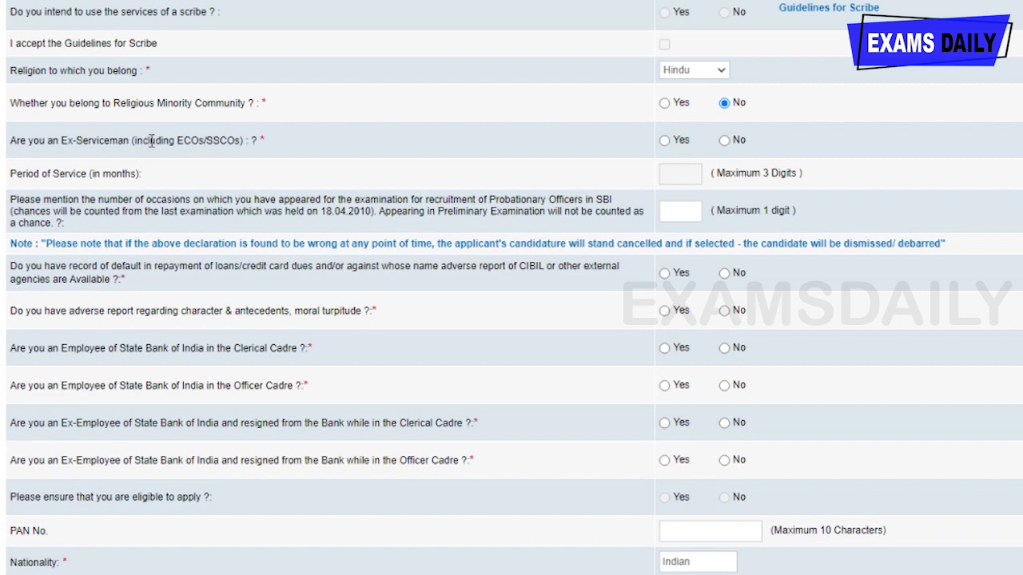
click(724, 141)
scroll(408, 296, down, 1)
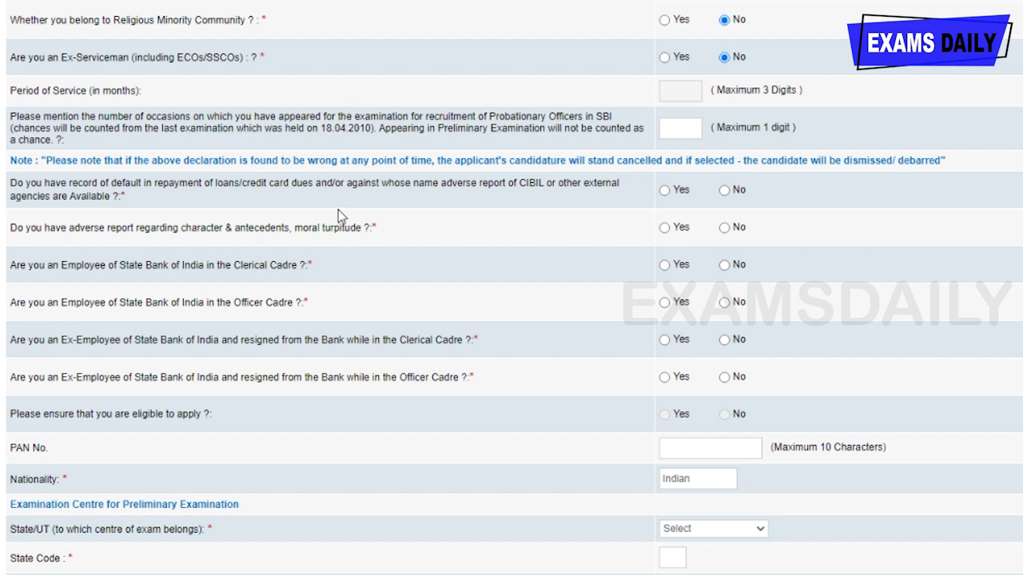
- Answer No to CIBIL default, adverse report, and current or former SBI clerk/officer questions
click(725, 191)
scroll(559, 232, down, 1)
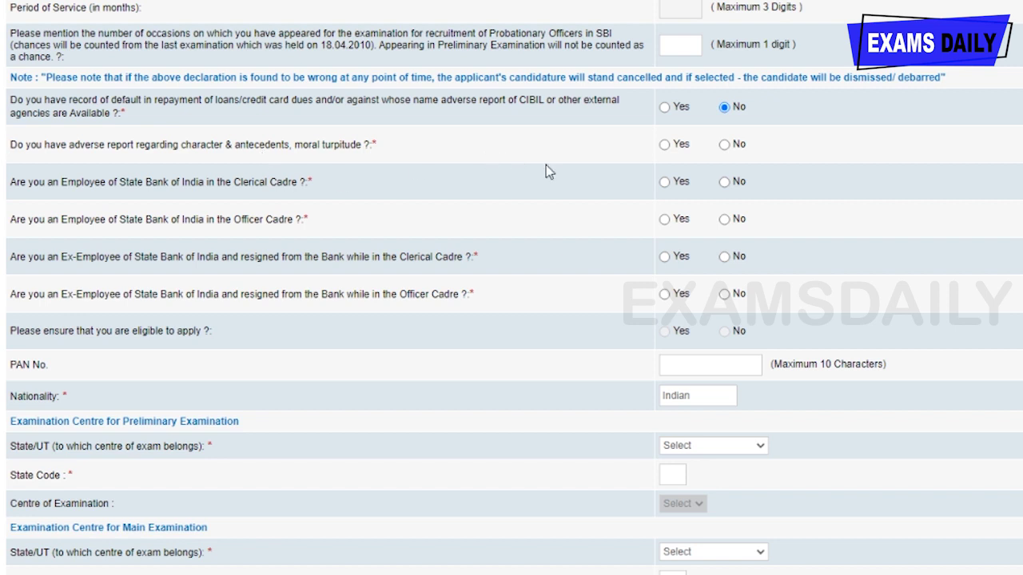
click(724, 146)
click(725, 182)
click(724, 219)
scroll(653, 222, down, 1)
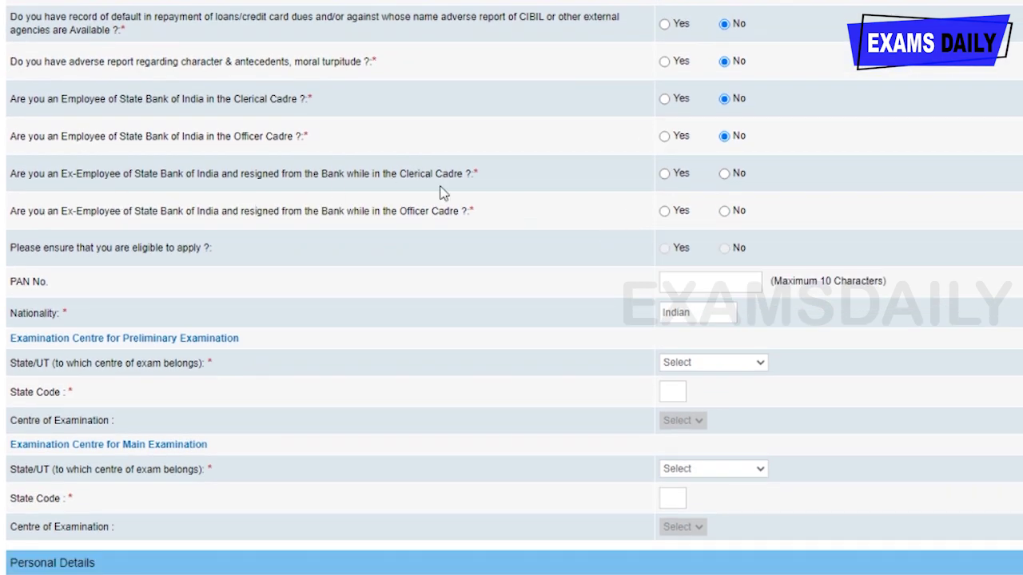
click(724, 173)
click(724, 211)
- Choose Tamilnadu as the preliminary exam state and Madurai as its centre
scroll(616, 230, down, 1)
scroll(616, 230, down, 1)
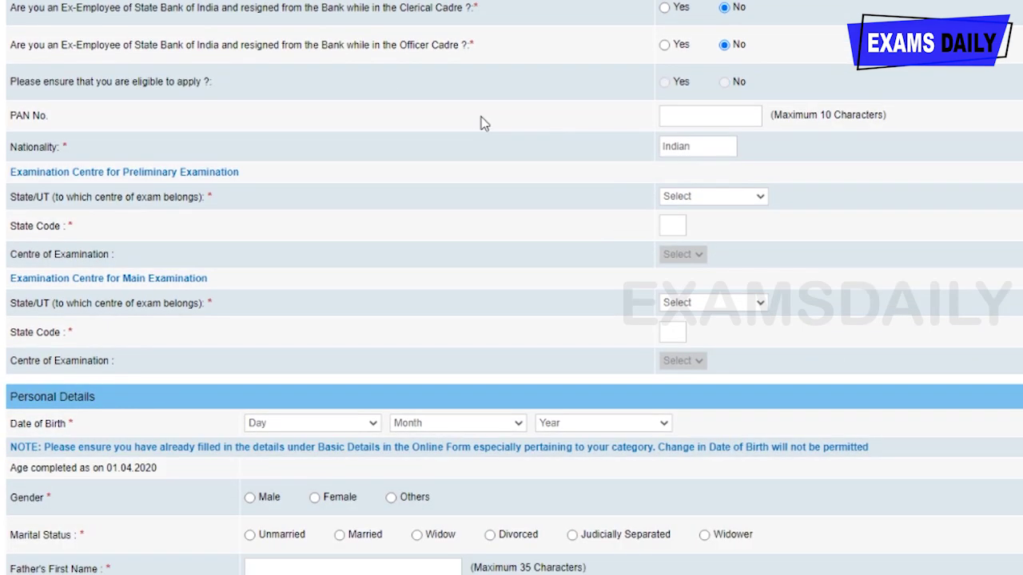
click(708, 119)
click(737, 201)
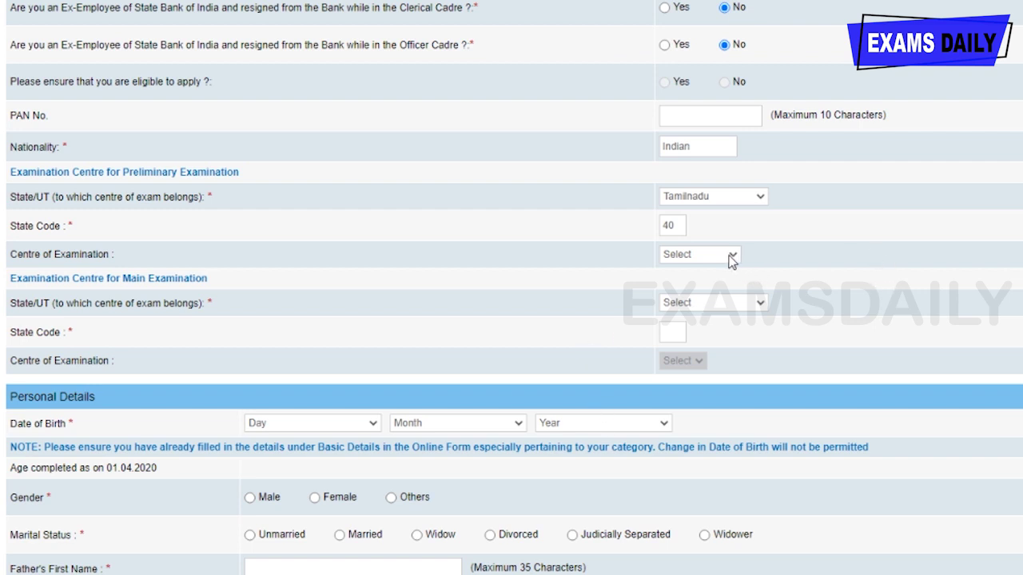
click(698, 312)
- Choose Tamilnadu and Madurai for the main exam, and set the birth day to 23
click(683, 305)
click(710, 385)
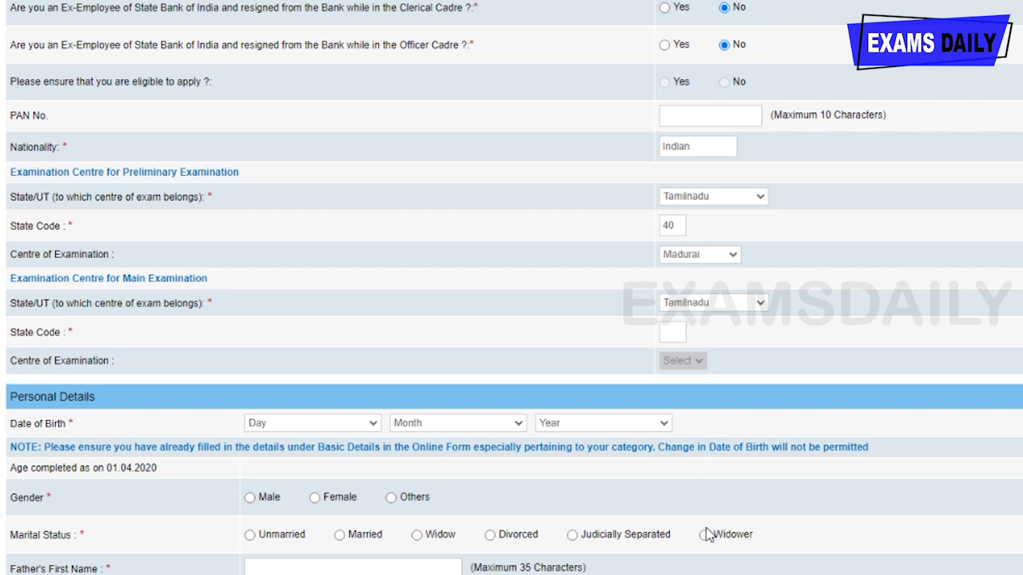
scroll(681, 319, down, 1)
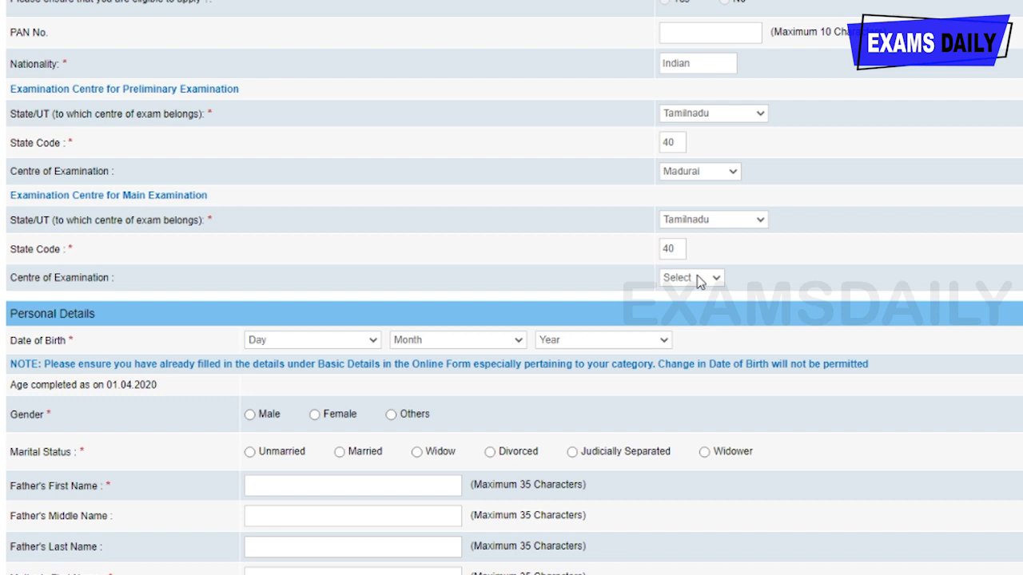
click(689, 320)
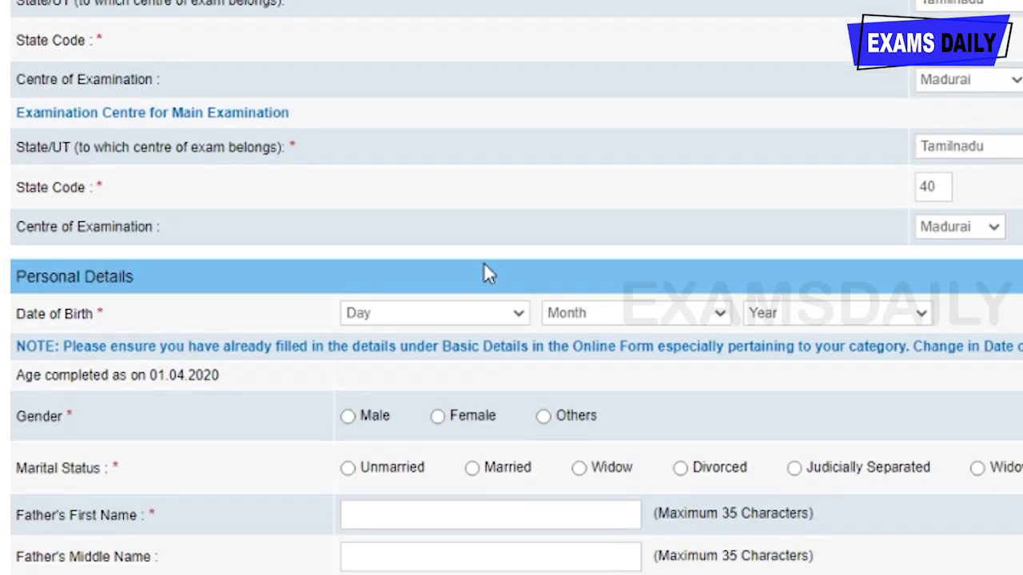
scroll(348, 314, down, 3)
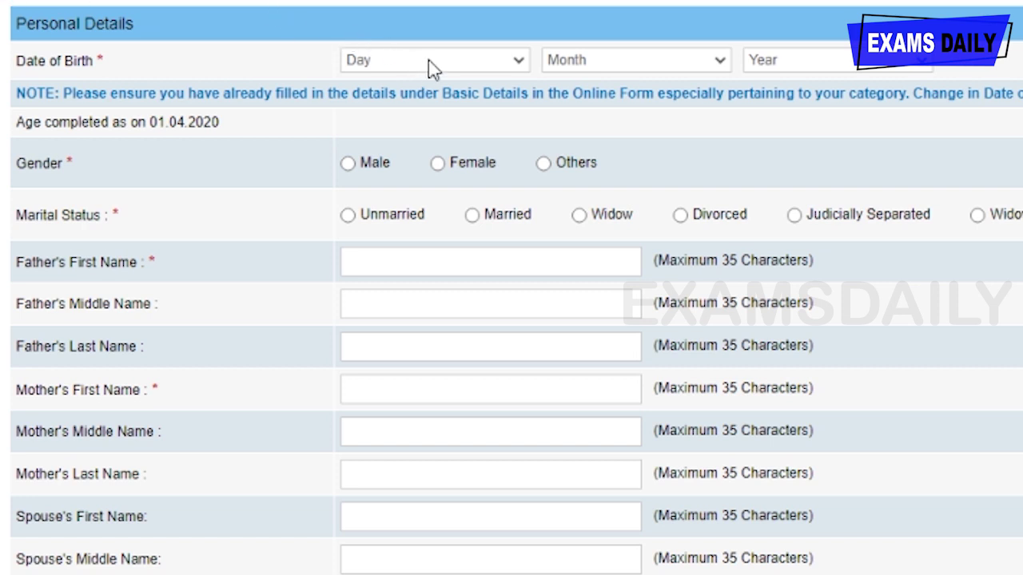
key(2)
key(3)
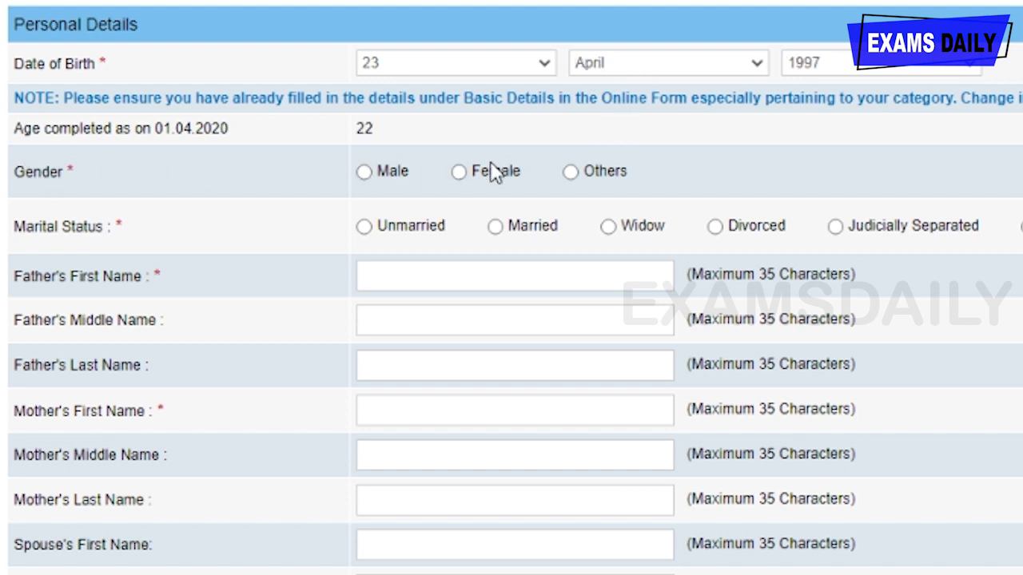
- Mark the applicant's gender as Female and marital status as Unmarried
click(460, 174)
click(365, 230)
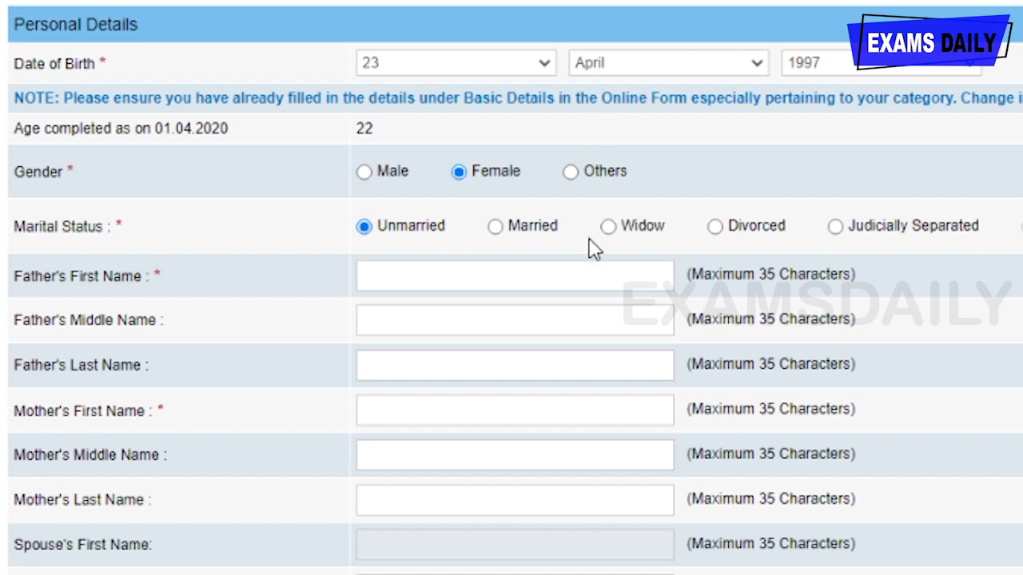
scroll(588, 245, down, 2)
- Enter the father's first and last names, clearing a mistakenly filled middle name
click(477, 148)
text(father)
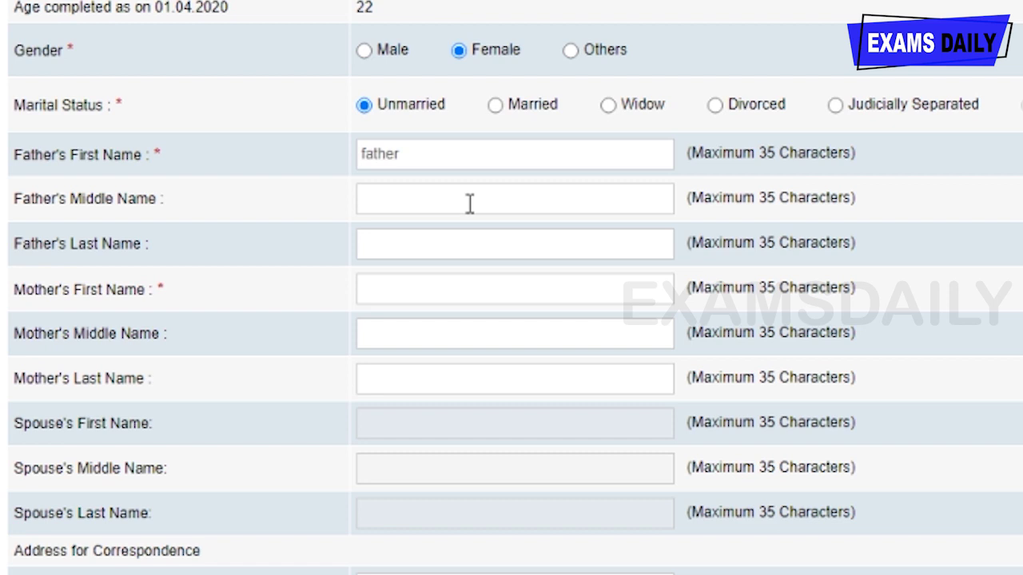
click(484, 193)
text(father)
key(ctrl+a)
key(BackSpace)
click(366, 245)
text(c)
- Enter the mother's first and last names
click(367, 278)
text(mom)
click(364, 369)
text(m)
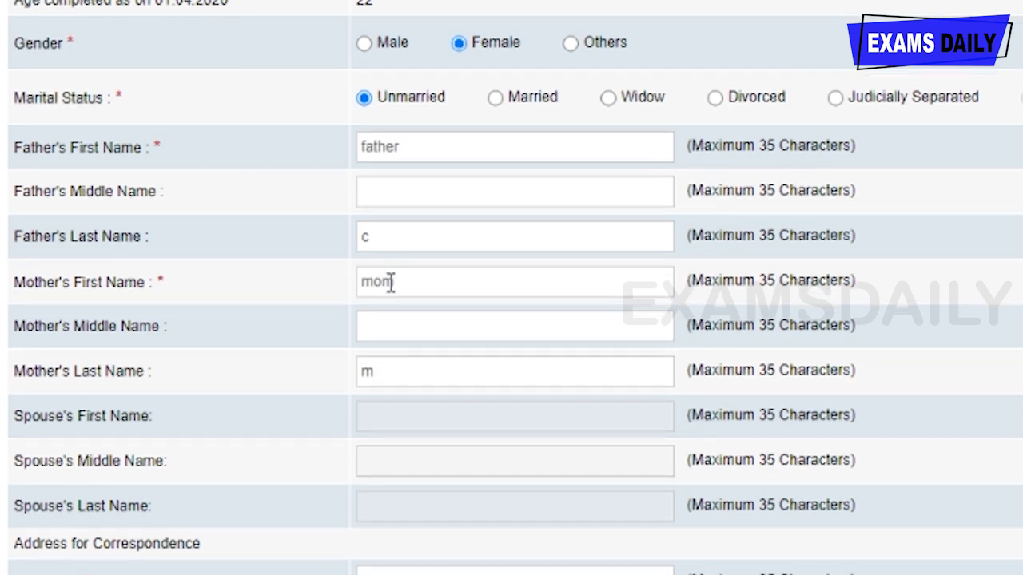
scroll(390, 282, down, 3)
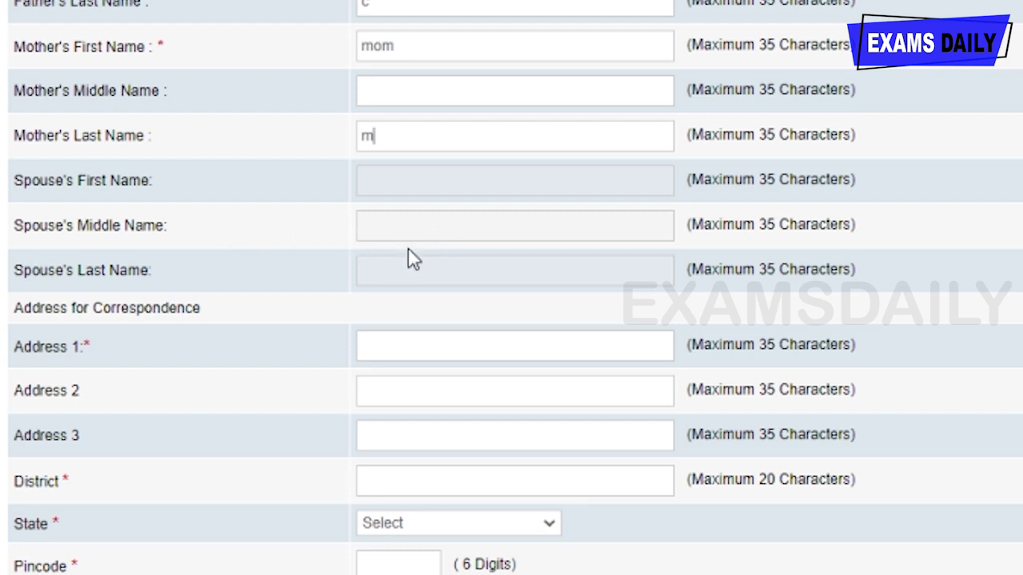
- Fill in the three correspondence address lines, correcting a typo in the street line
scroll(410, 259, down, 3)
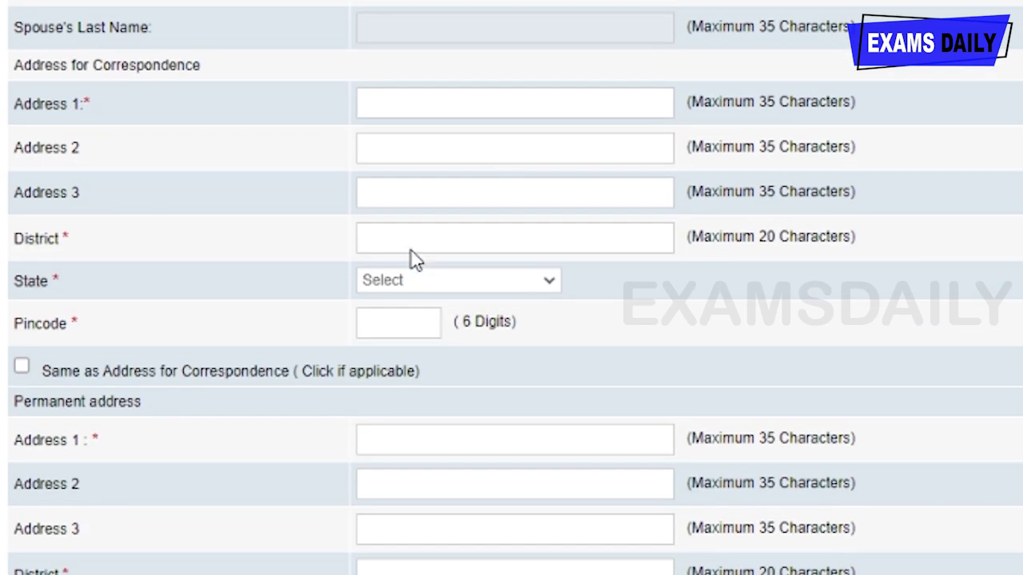
click(437, 106)
click(438, 148)
click(412, 150)
key(BackSpace)
click(433, 187)
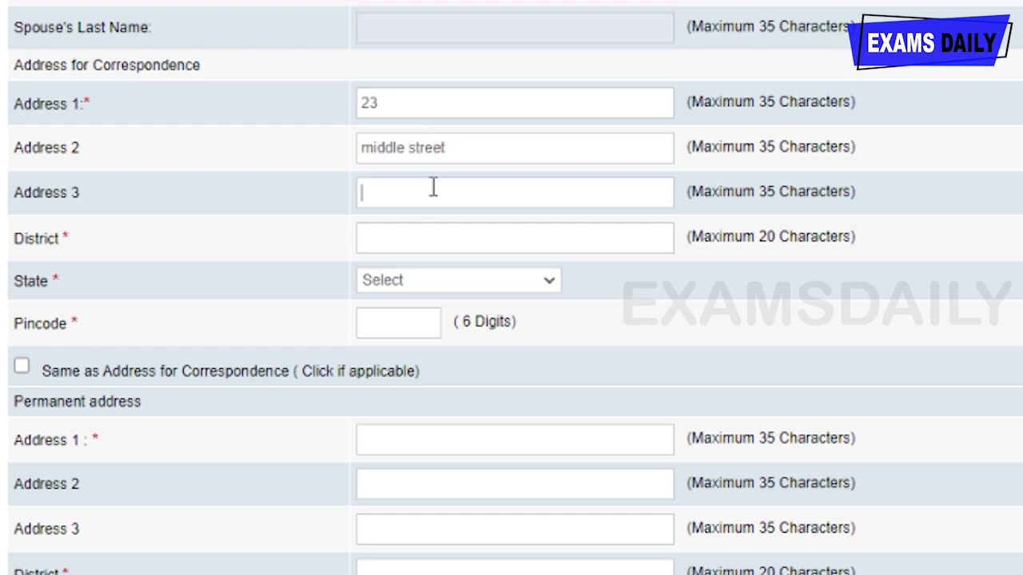
text(madurai)
- Enter the district, choose TAMILNADU as the state, and type the six-digit pincode
click(553, 250)
text(madurai)
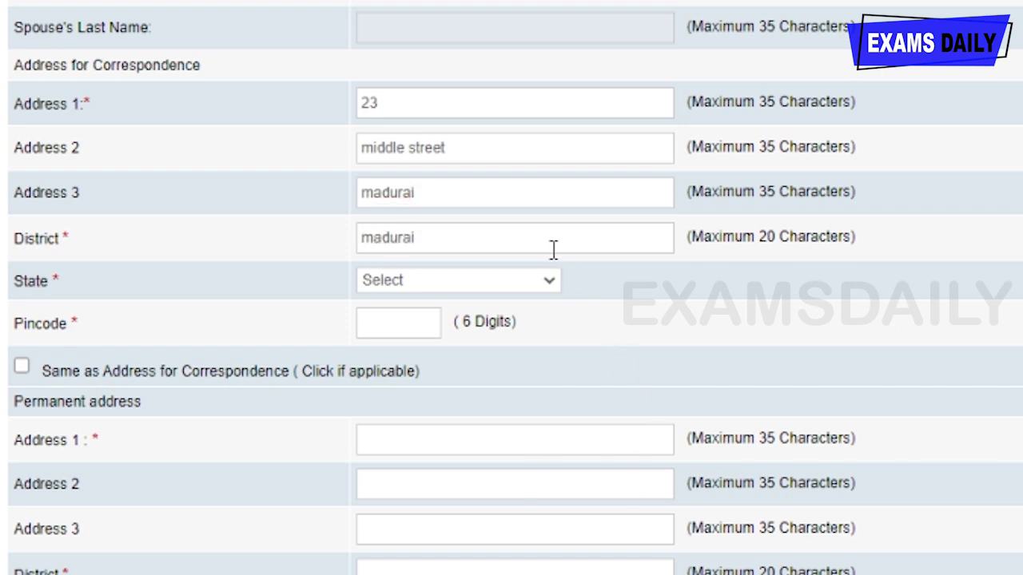
click(495, 302)
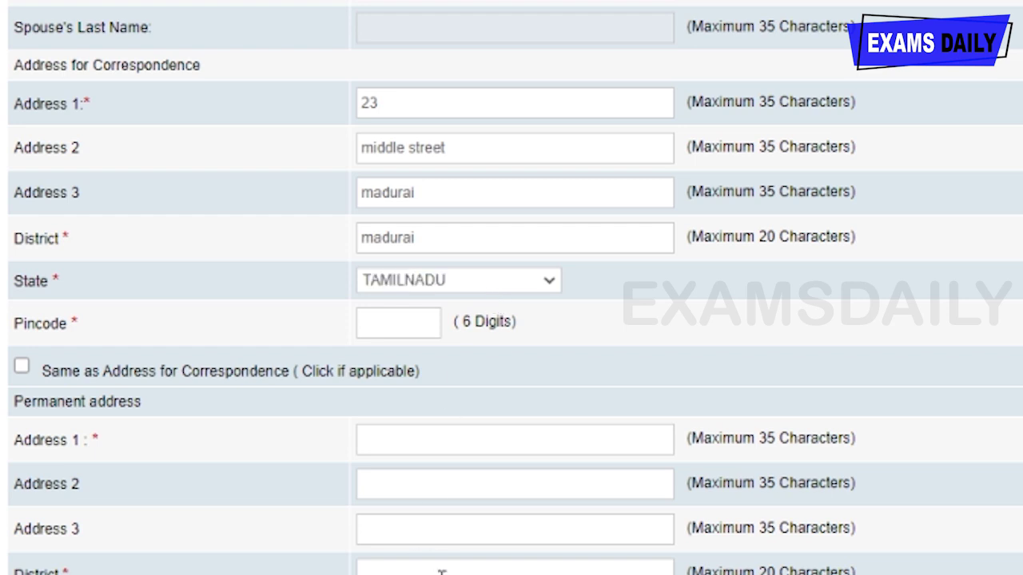
click(396, 327)
text(625009)
scroll(454, 169, down, 3)
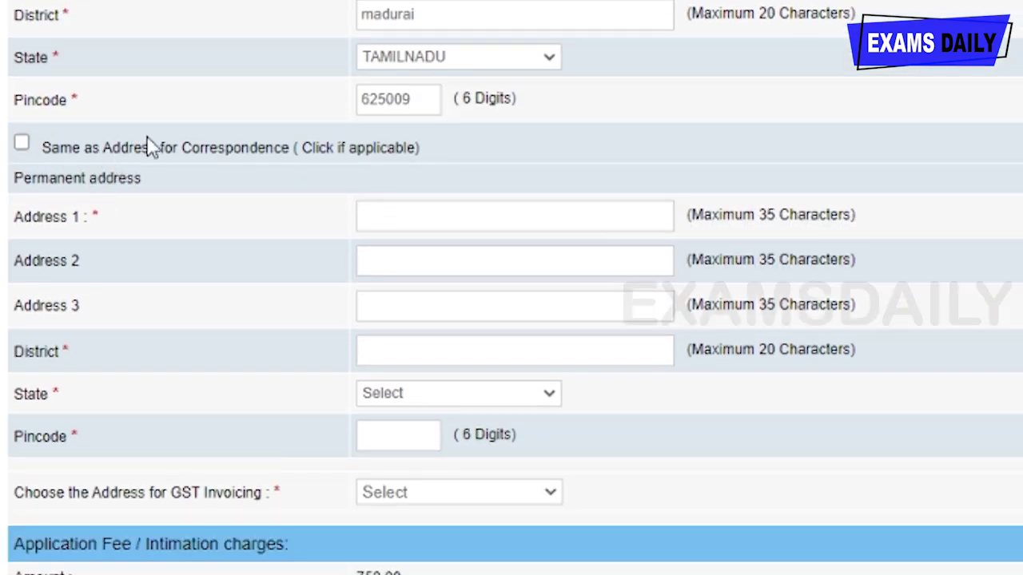
- Copy the correspondence address as permanent address and invoice GST to the communication address
click(22, 145)
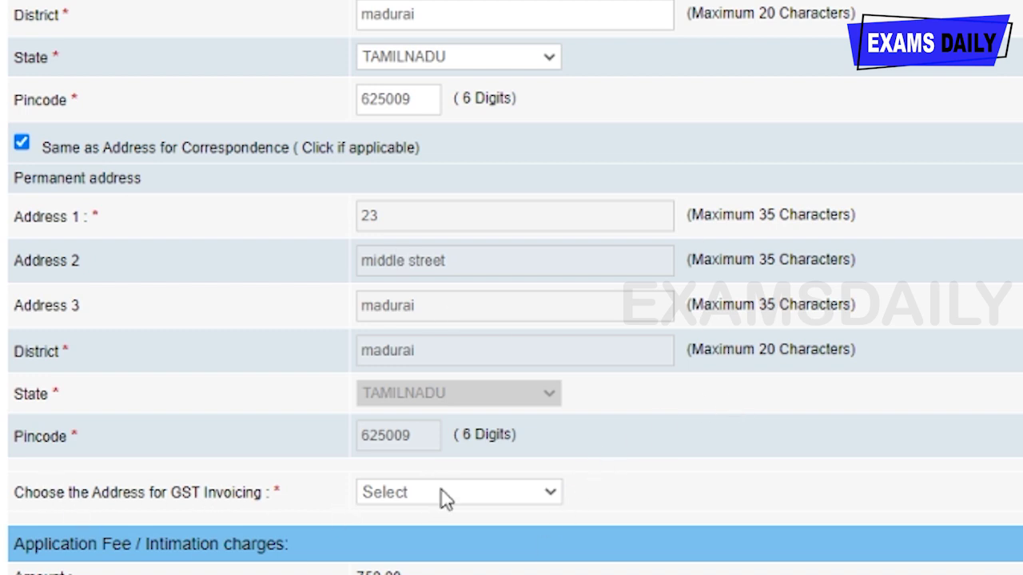
click(452, 543)
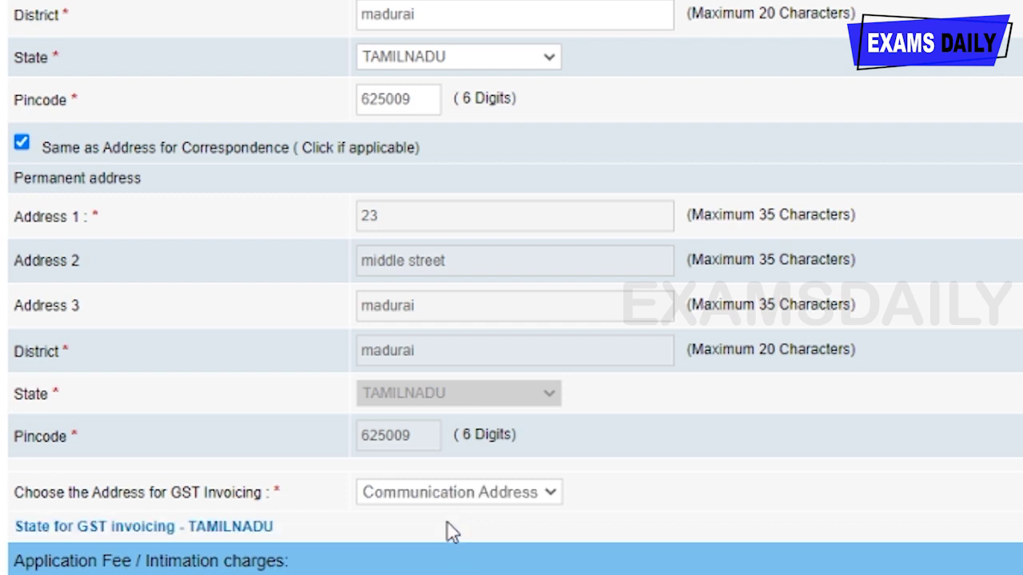
scroll(156, 465, down, 2)
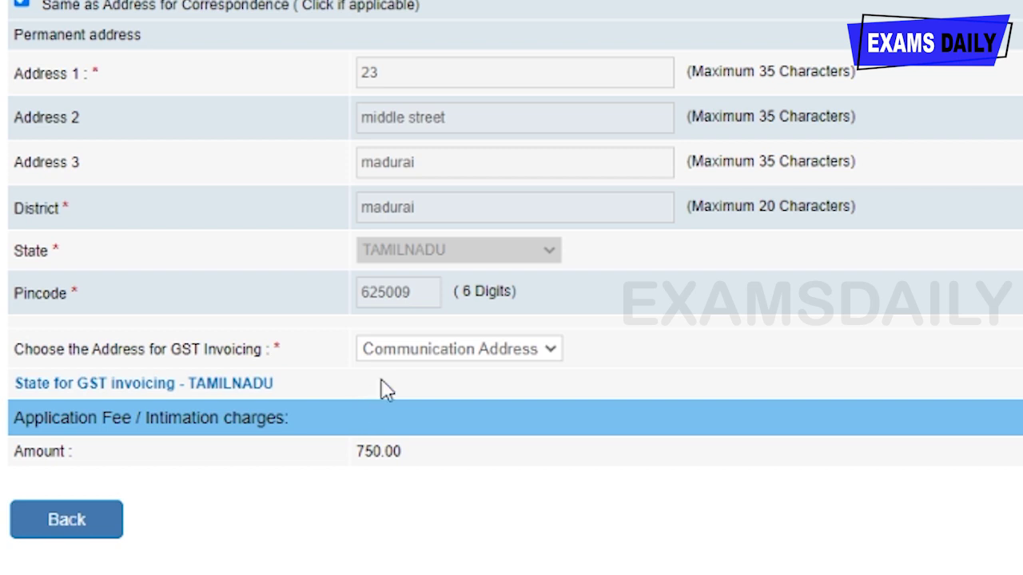
scroll(381, 388, up, 6)
scroll(381, 389, down, 6)
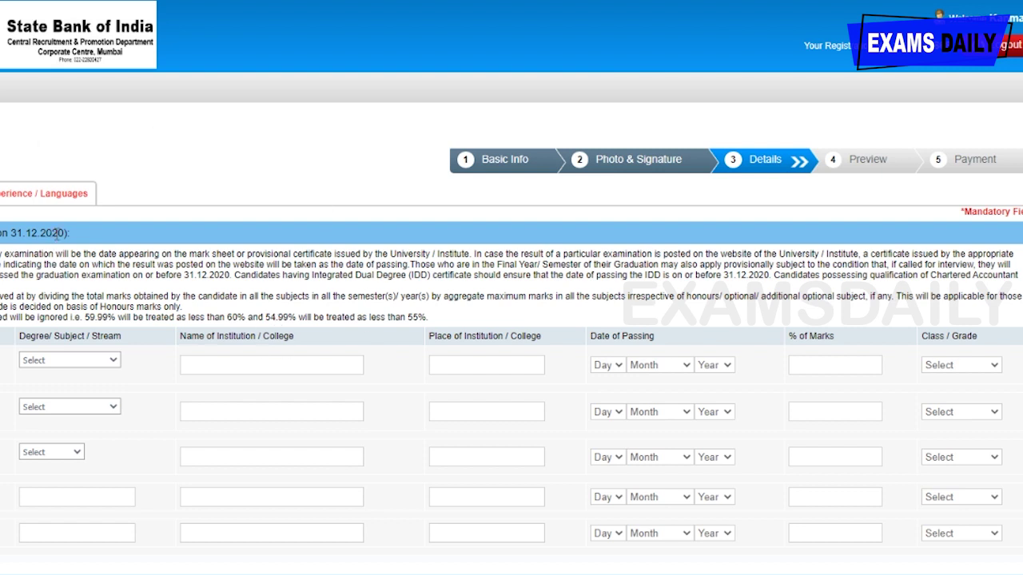
- Choose Engineering as the degree from college 'aak' in madurai
scroll(57, 232, down, 1)
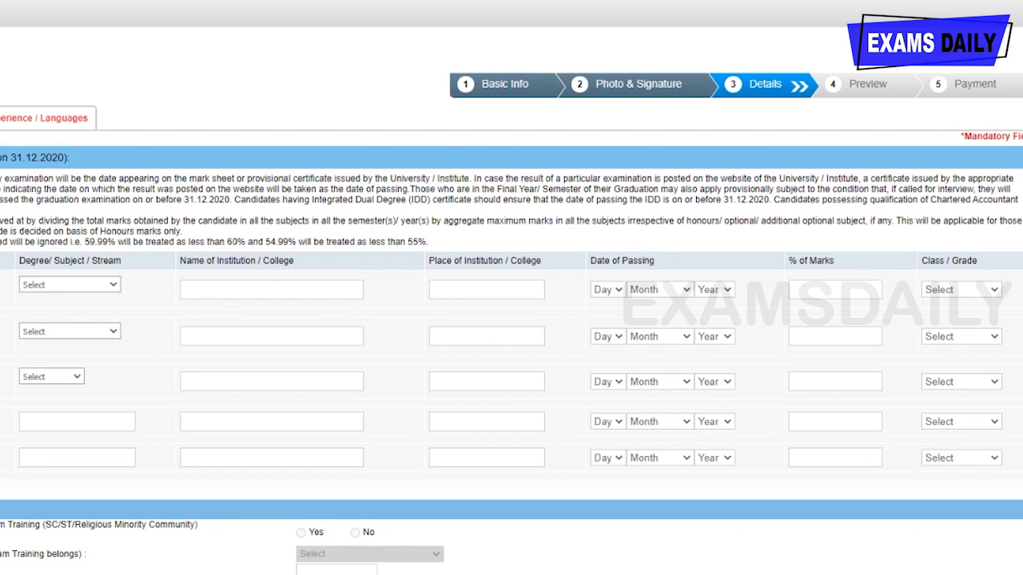
scroll(64, 207, down, 1)
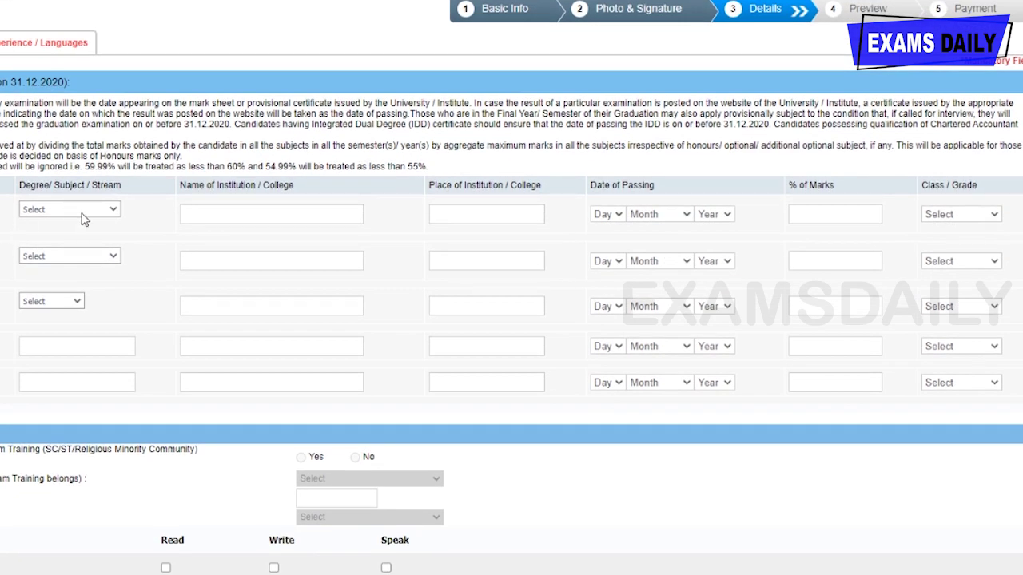
click(48, 279)
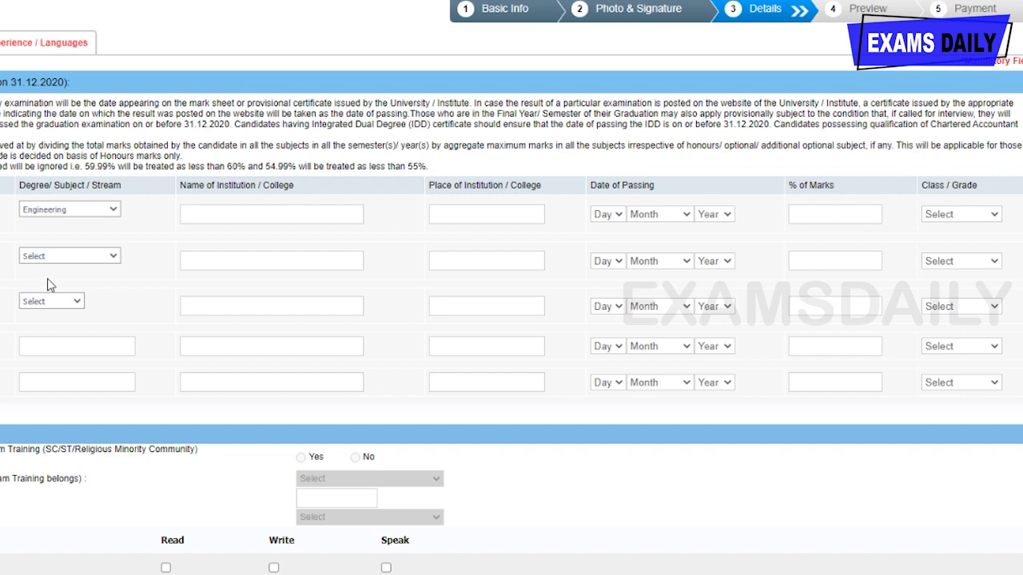
click(210, 211)
text(aak)
click(462, 239)
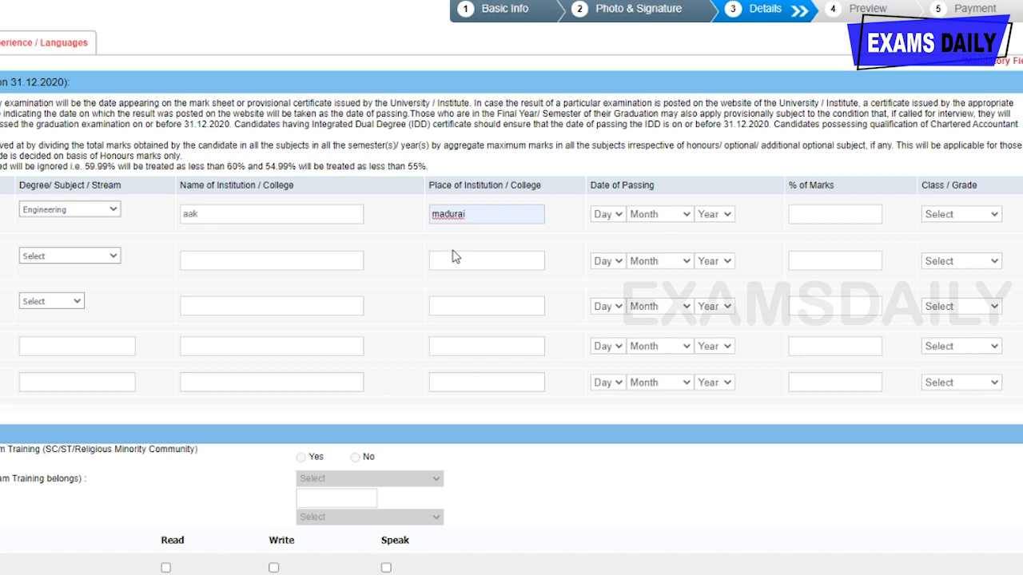
- Enter passing date 15 May 2016, 78.00 percent and First Class for the degree
click(622, 220)
click(649, 288)
click(808, 212)
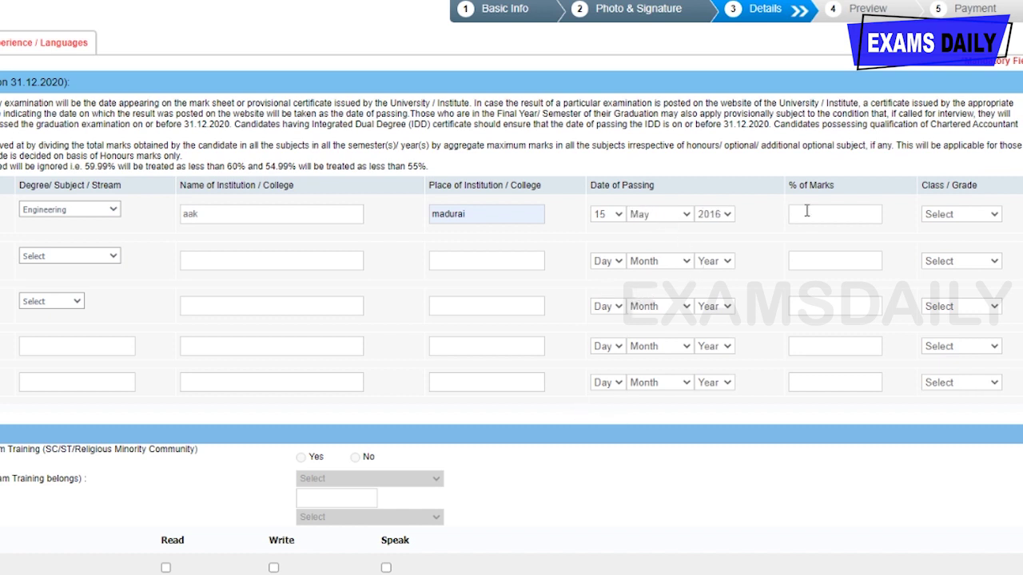
text(78.00)
click(961, 247)
scroll(96, 312, down, 1)
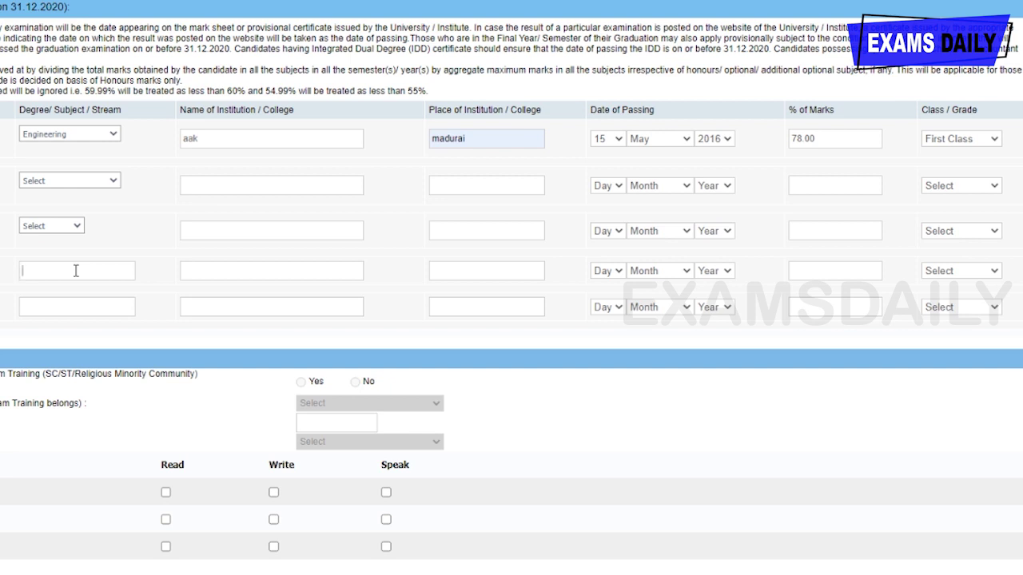
click(41, 307)
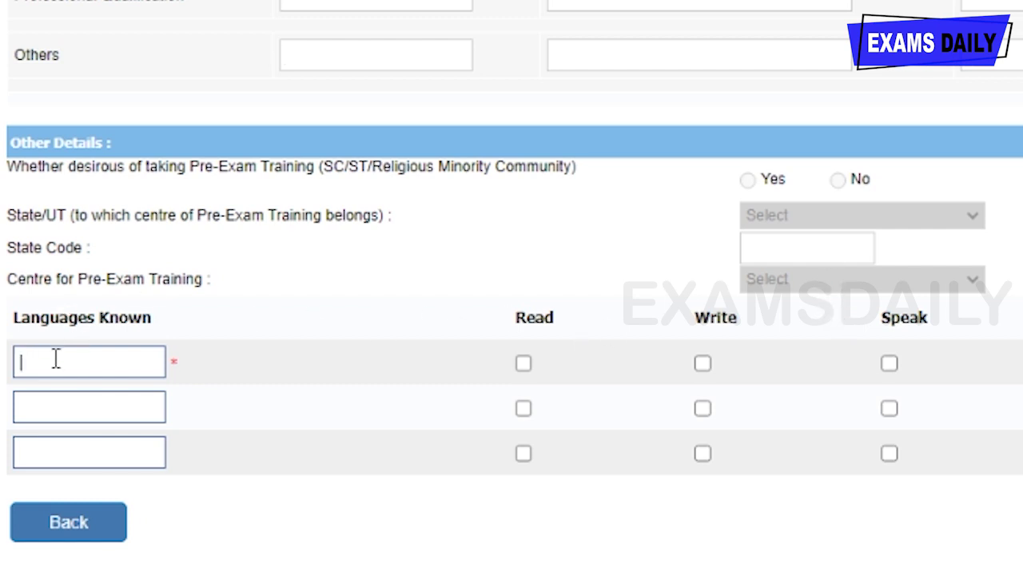
- Enter Tamil and English as the two known languages
text(tamil)
click(120, 419)
text(english)
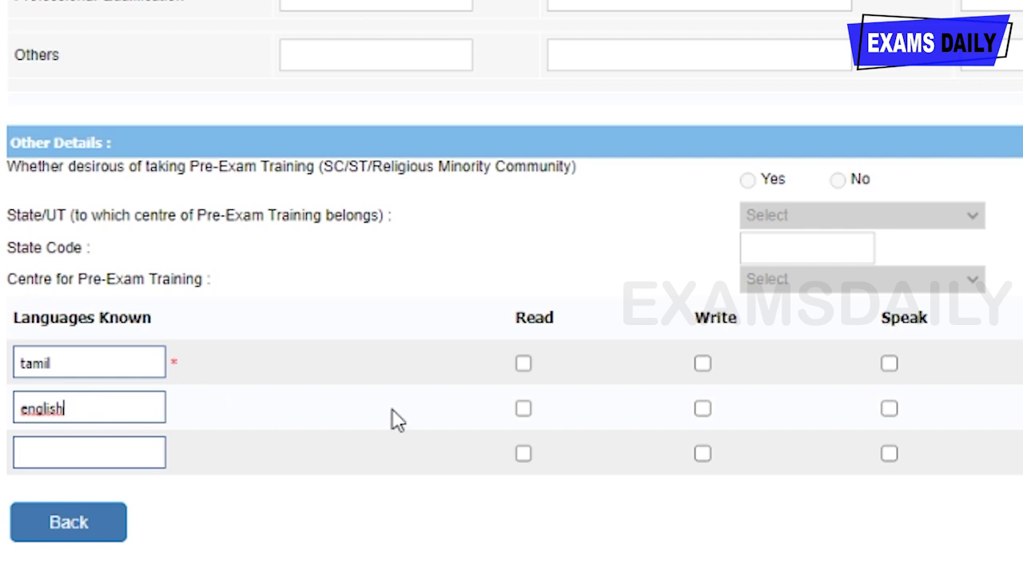
- Mark Tamil and English as read, written and spoken
click(523, 365)
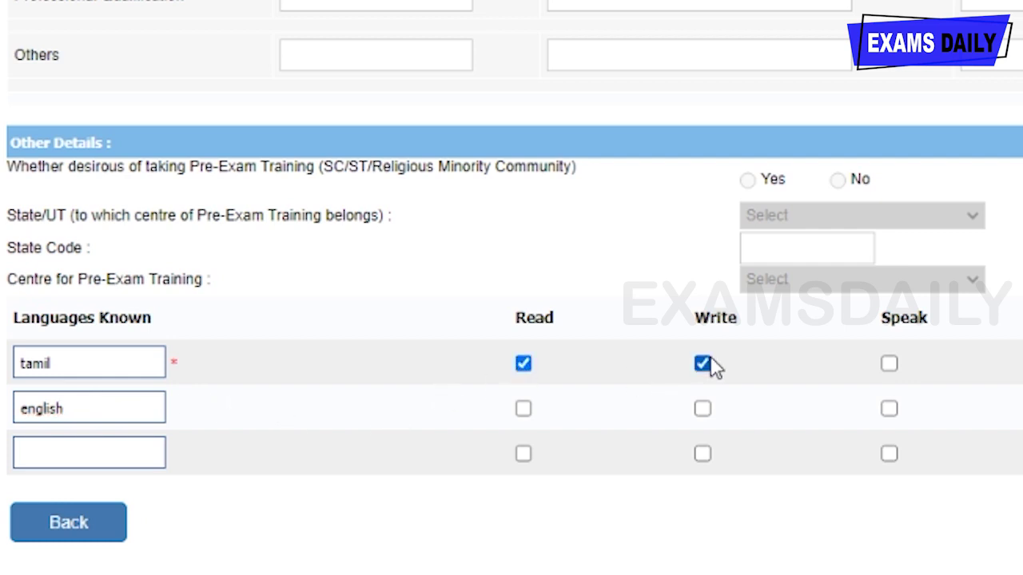
click(889, 364)
click(523, 408)
click(702, 408)
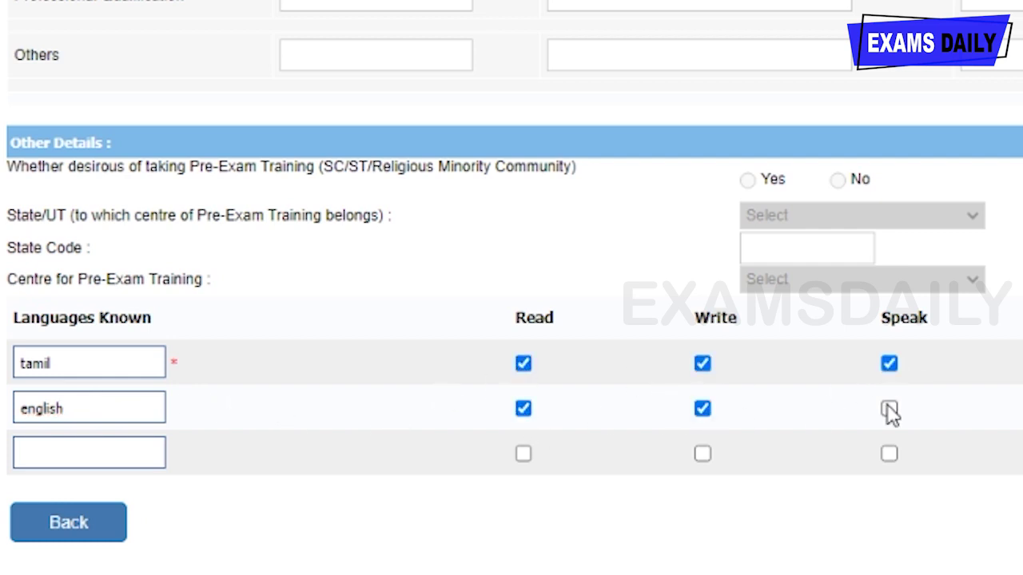
click(888, 408)
scroll(925, 440, up, 6)
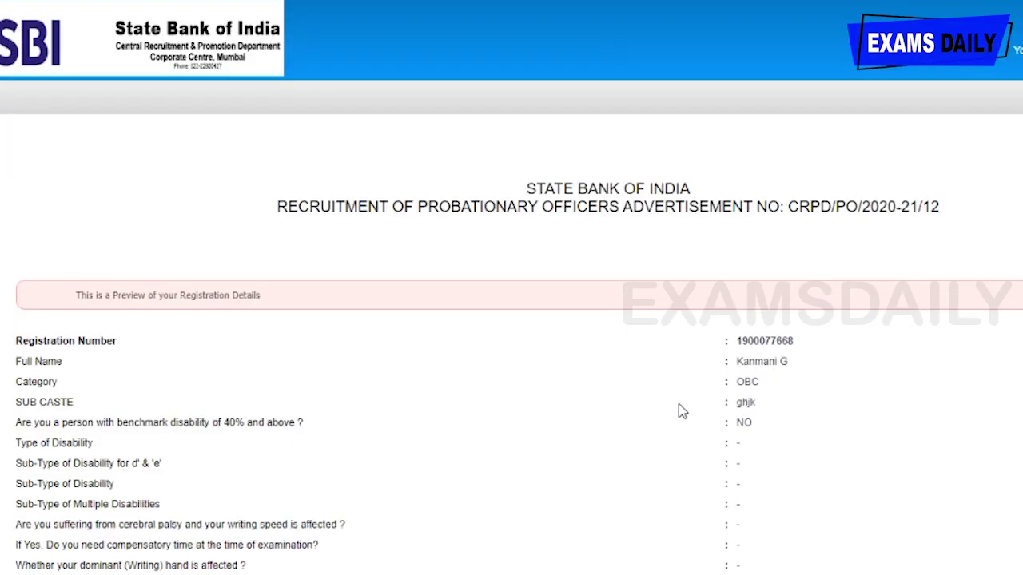
- Scroll through the preview, tick 'I confirm that this is my signature', and choose Final Submit
scroll(788, 290, down, 3)
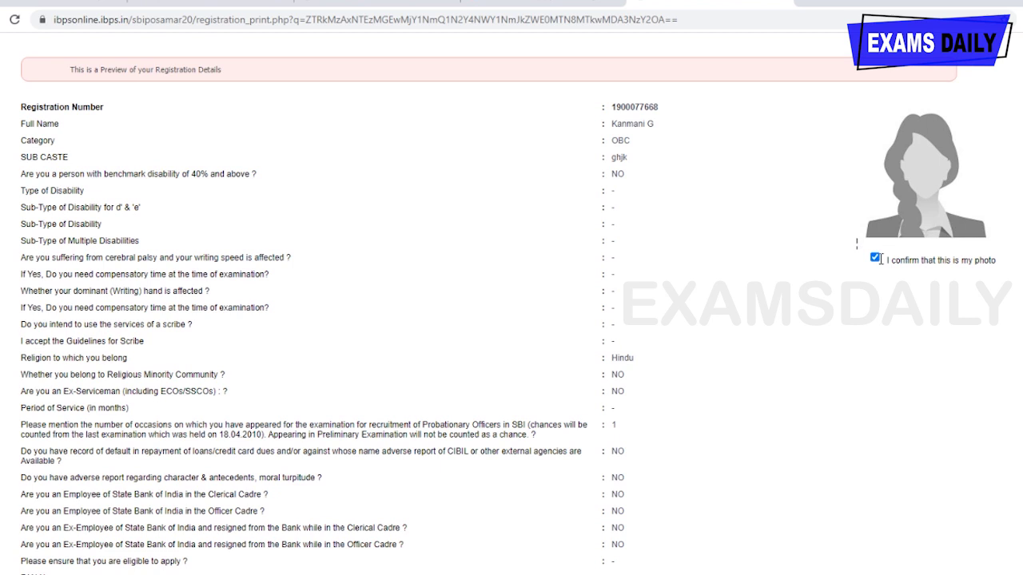
scroll(721, 290, down, 10)
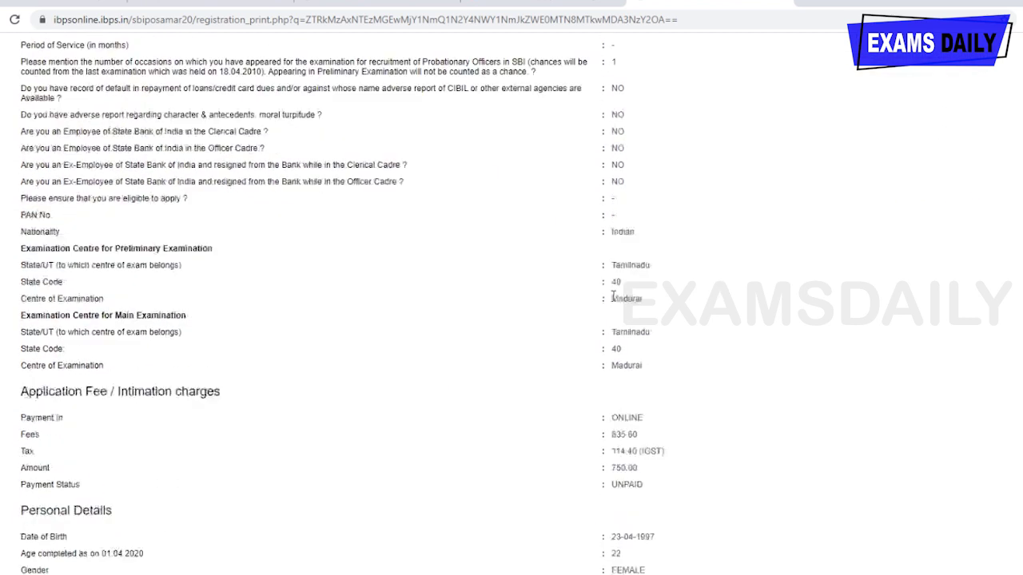
scroll(609, 297, down, 6)
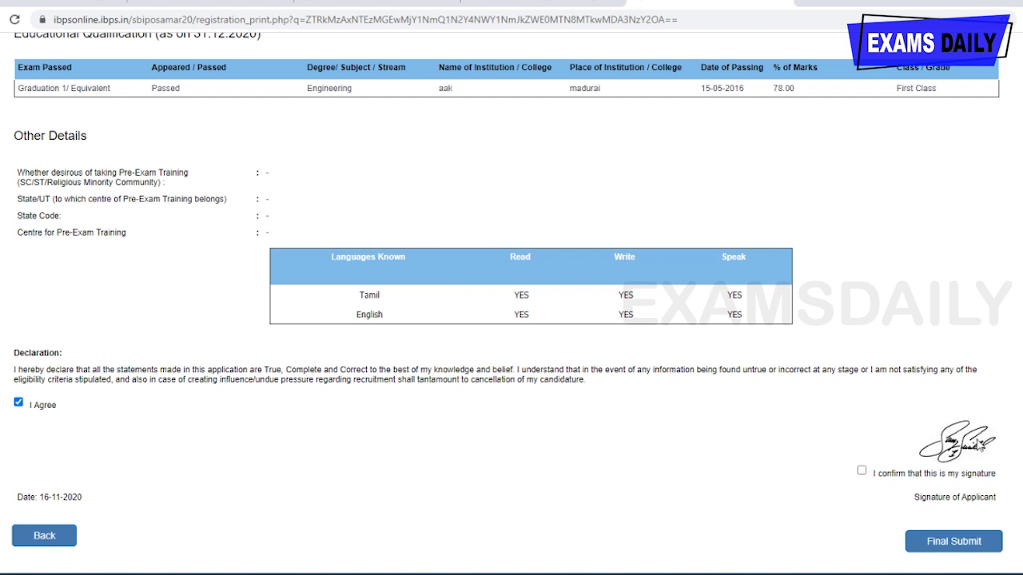
click(862, 473)
click(958, 541)
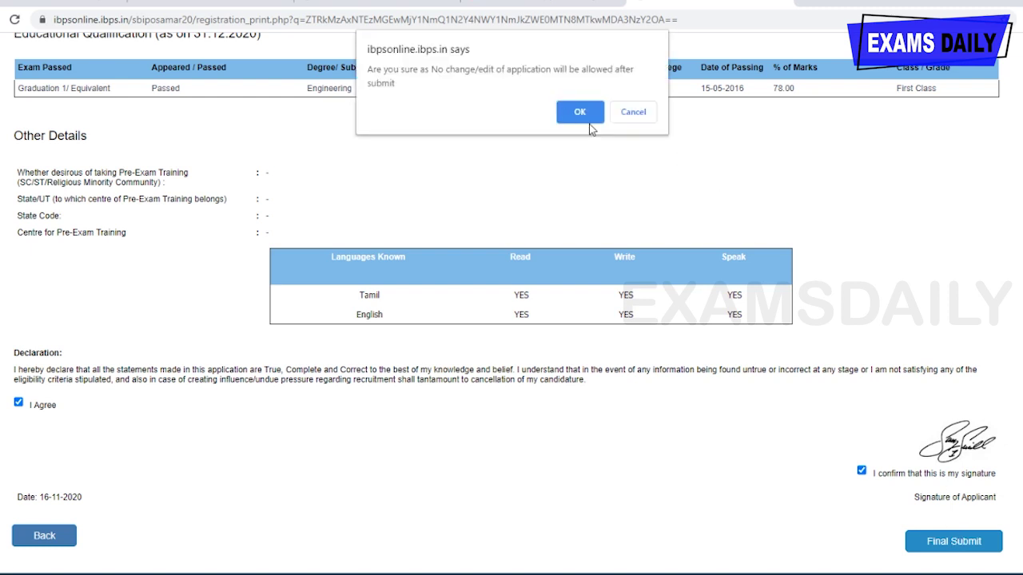
- Accept the final-submission warning and start entering the security code for the 750.00 fee
click(587, 117)
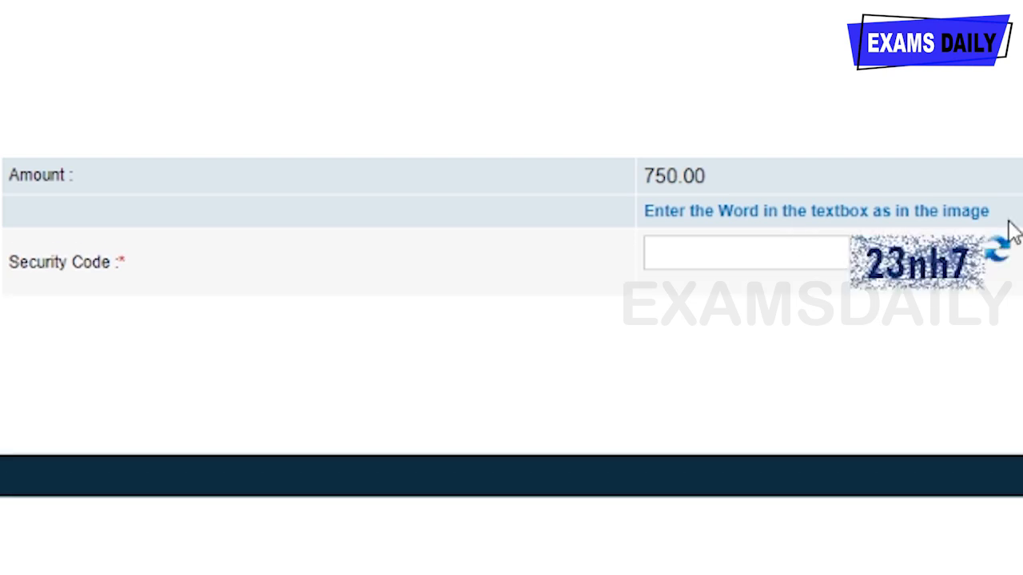
click(719, 254)
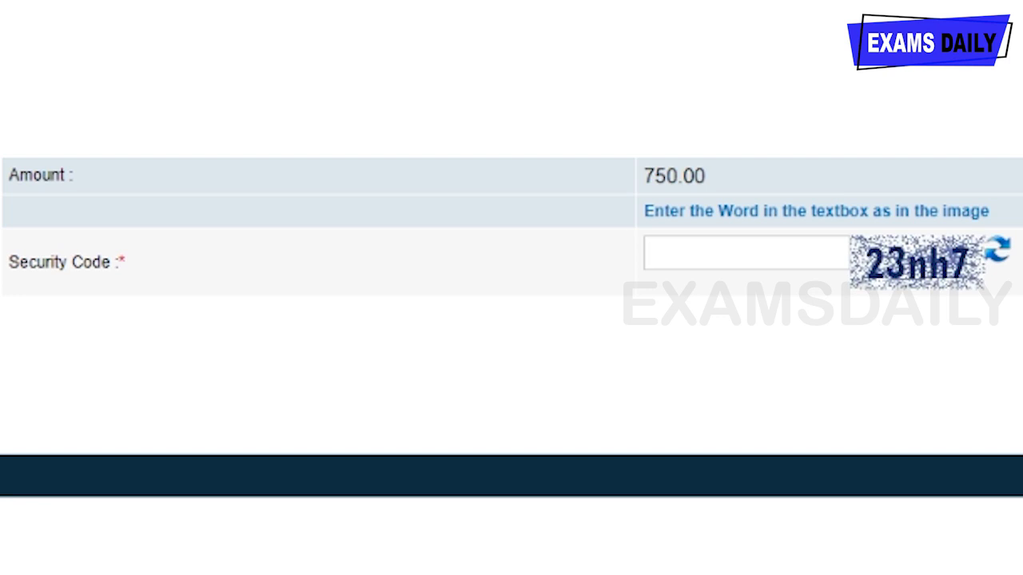